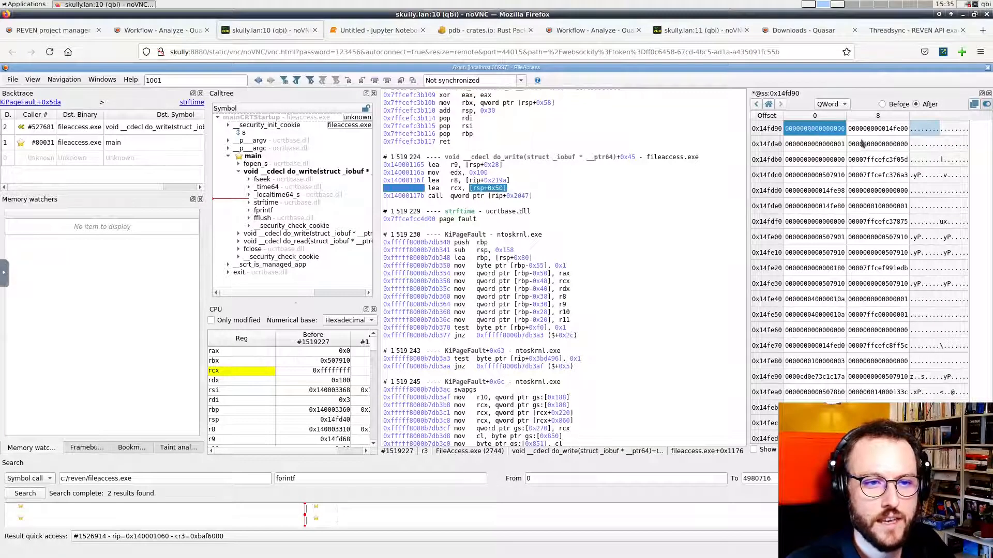
- Create a memory watcher named "date format output" on the 32 bytes starting at ss:0x14fd90
left_click_drag(849, 137, 818, 128)
right_click(817, 129)
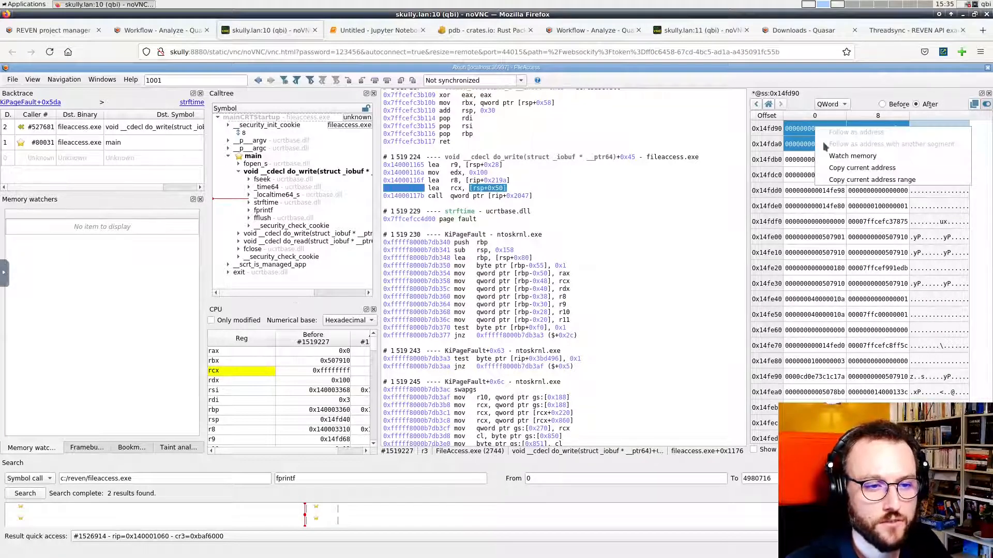
left_click(847, 156)
type("date format ")
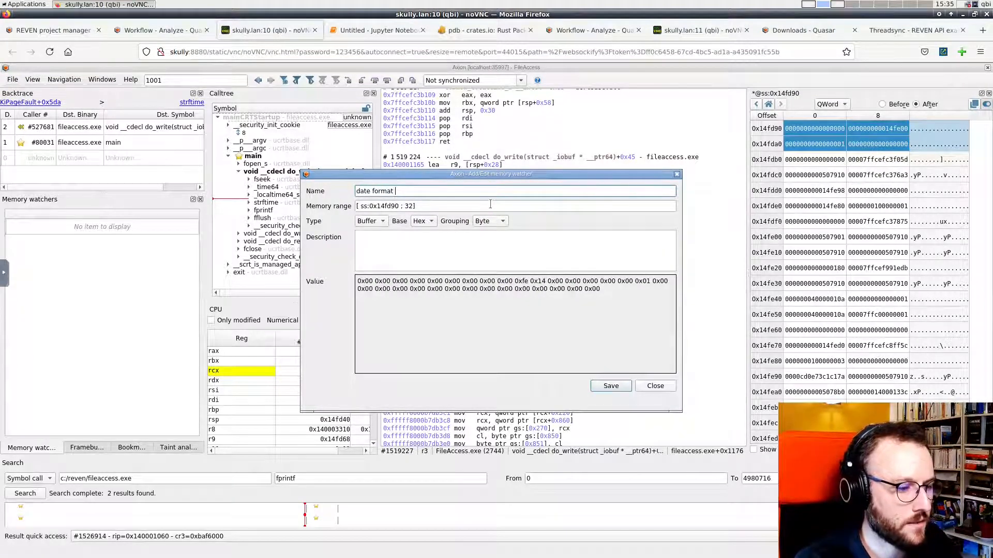
type("output")
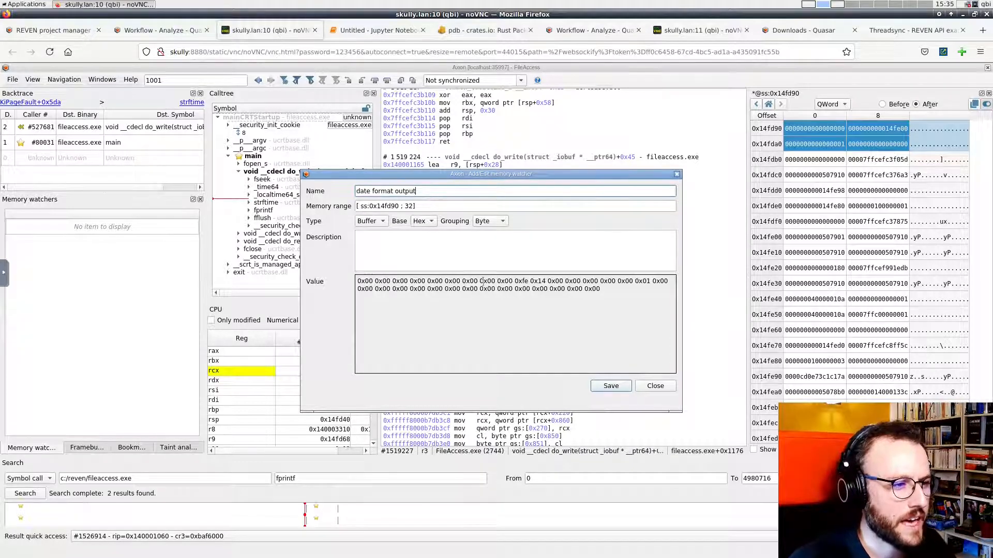
left_click(610, 385)
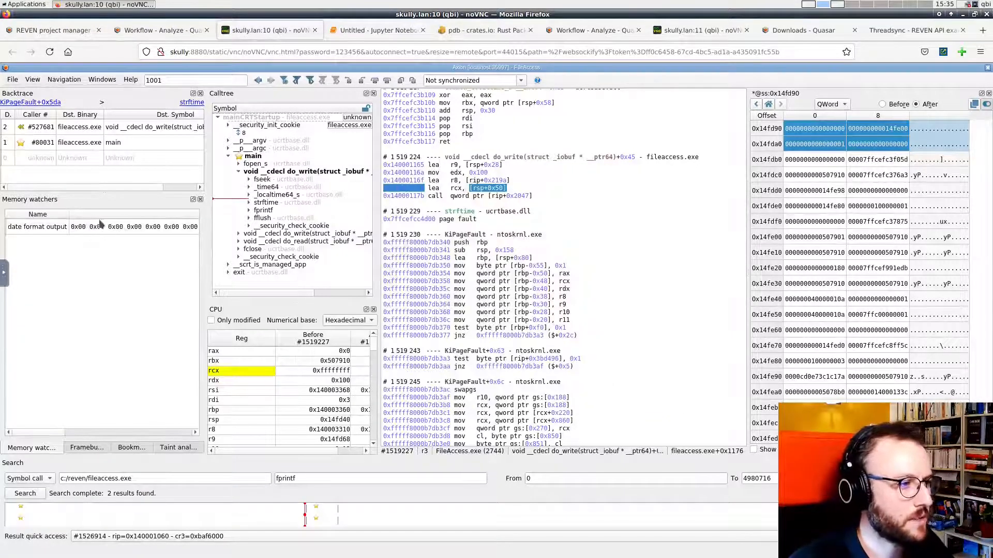
- Change the date format output watcher's type to String with UTF8 encoding and save it
left_click(123, 230)
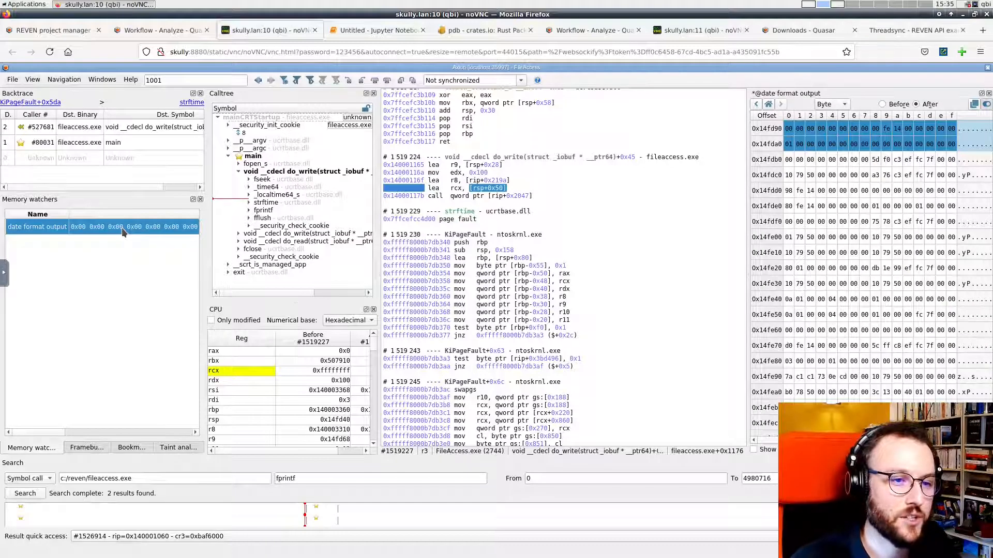
right_click(123, 230)
left_click(142, 258)
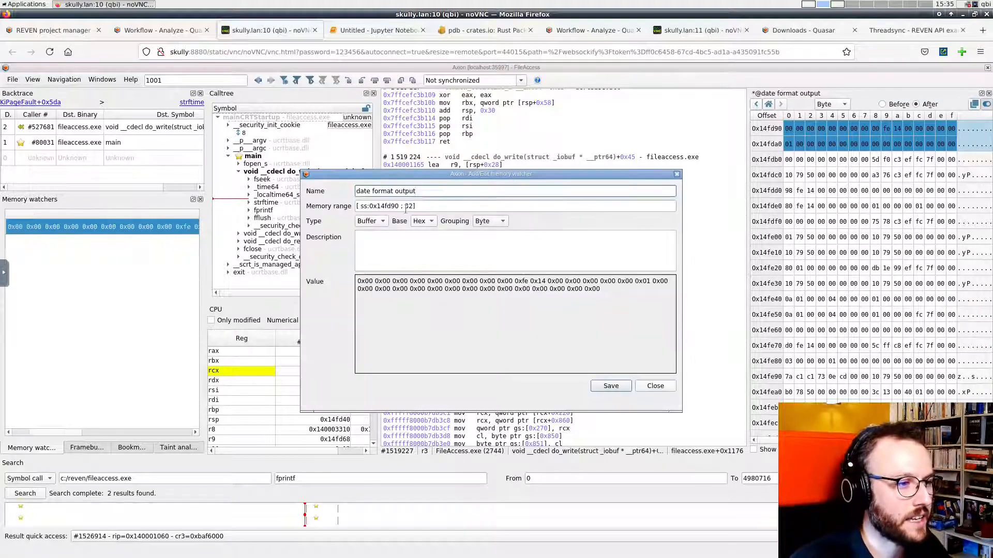
left_click(380, 222)
left_click(376, 257)
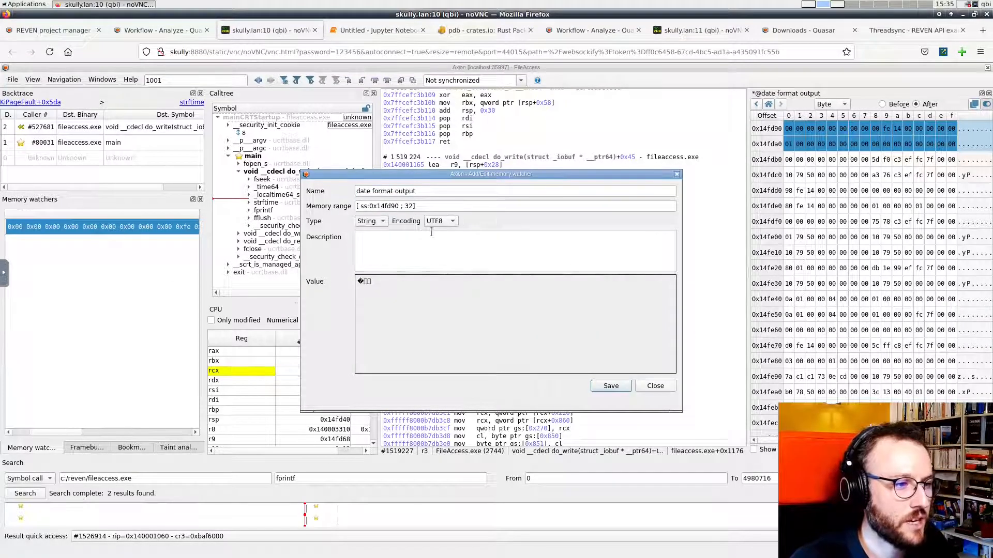
double_click(383, 301)
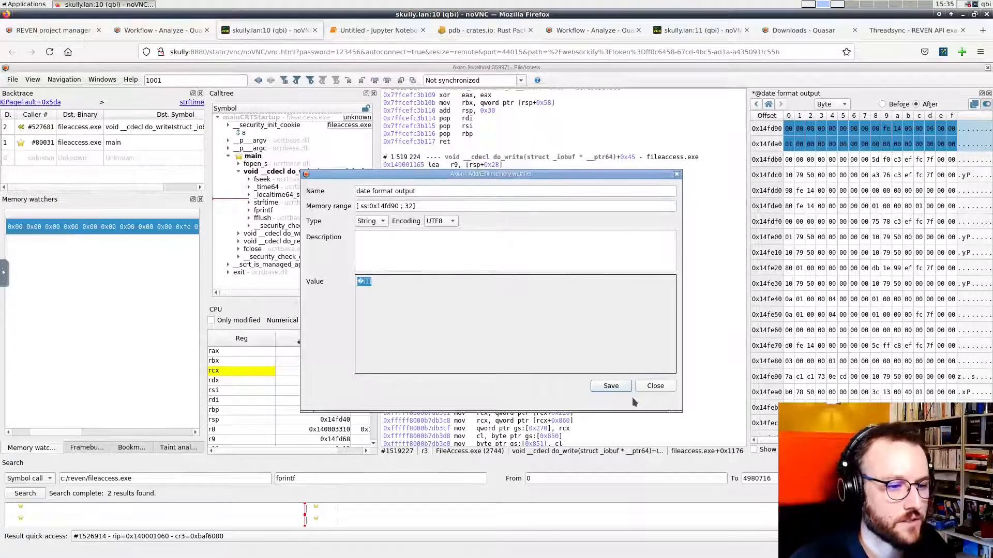
left_click(610, 385)
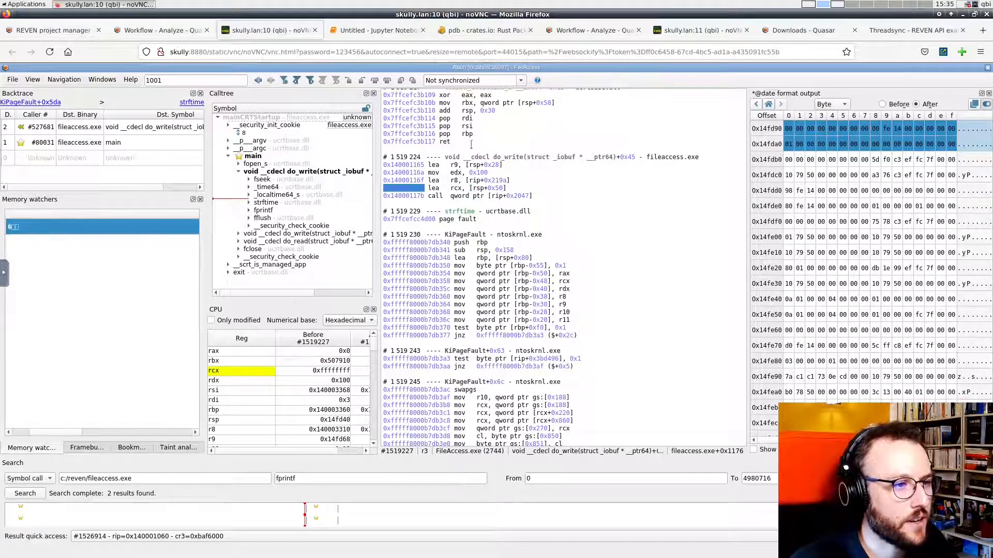
- Step over the strftime call to examine the date format output watcher's value, and step back to the call
left_click(387, 81)
left_click(389, 81)
left_click(389, 81)
left_click(389, 81)
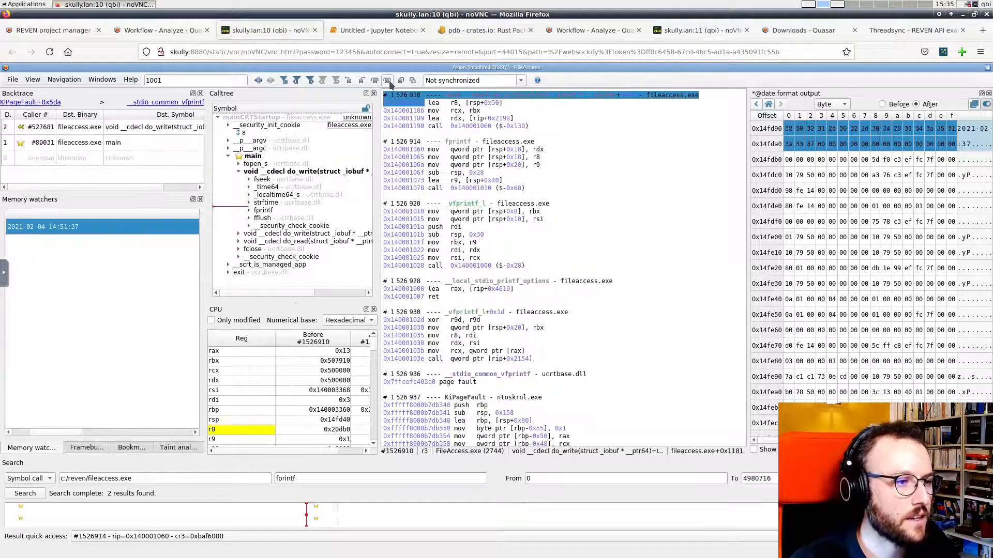
left_click_drag(54, 432, 33, 431)
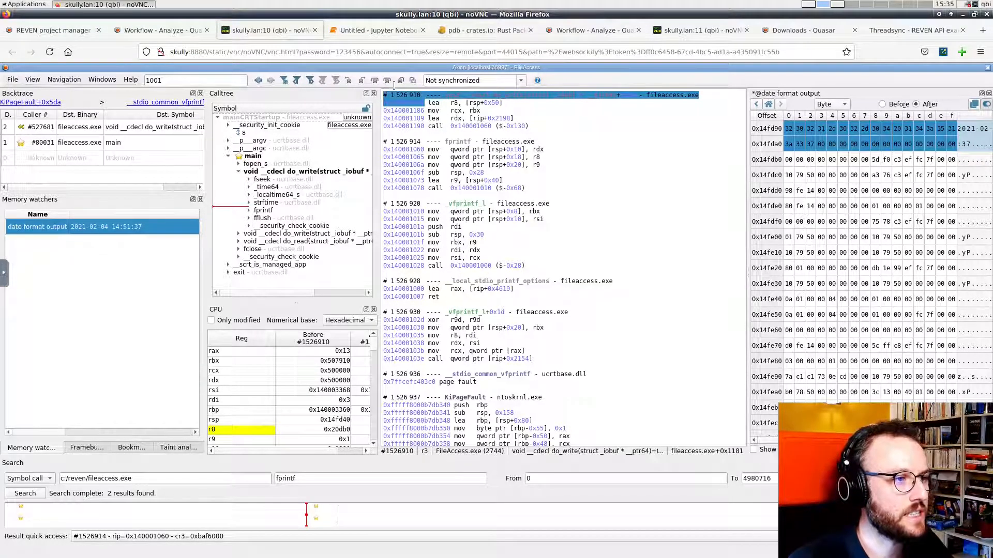
left_click(387, 81)
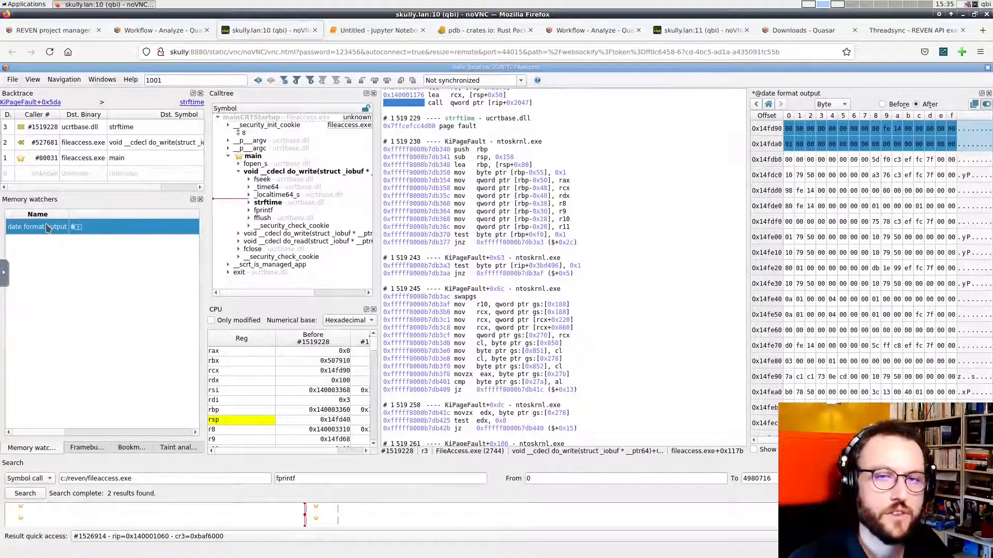
- Edit the date format output watcher, trying the Int type with a memory range size of 1
right_click(89, 228)
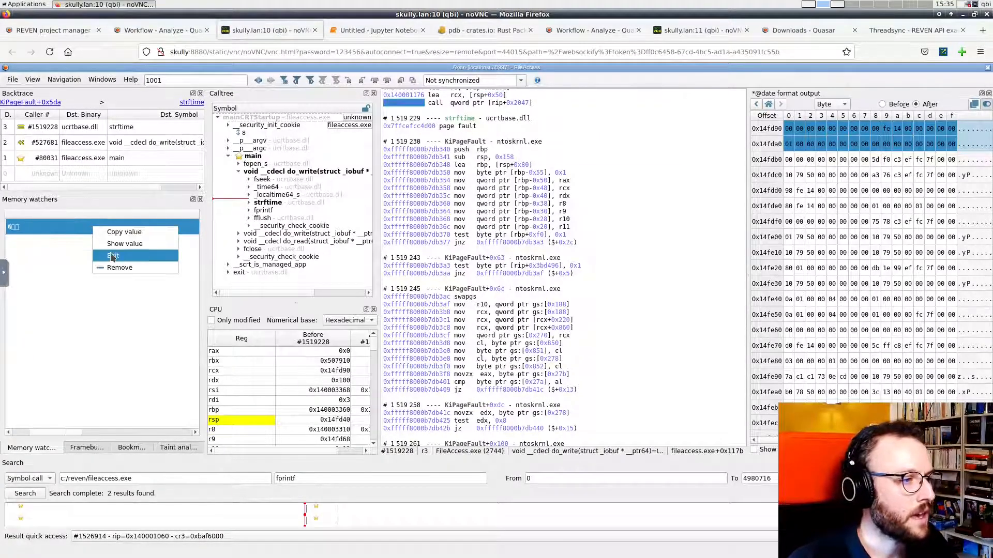
left_click(111, 256)
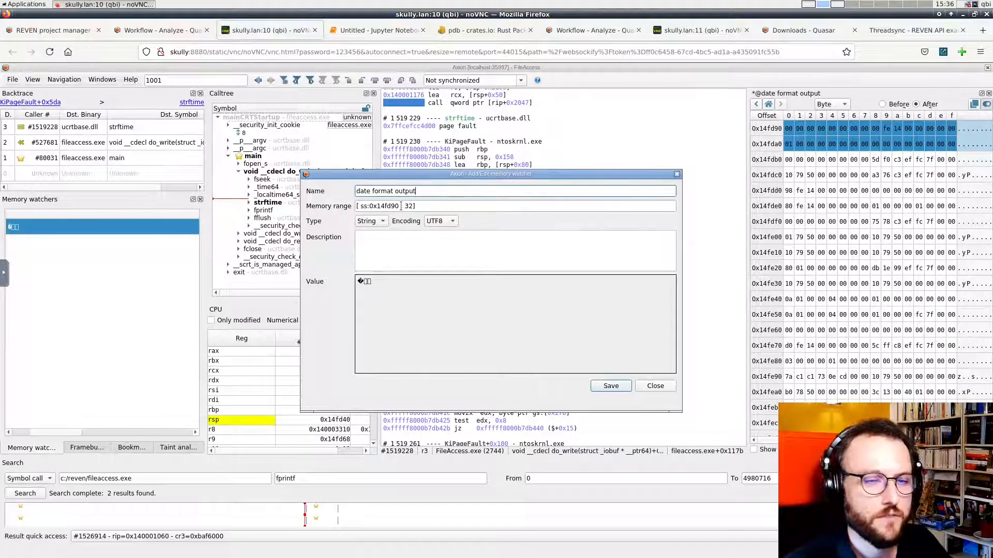
left_click(368, 220)
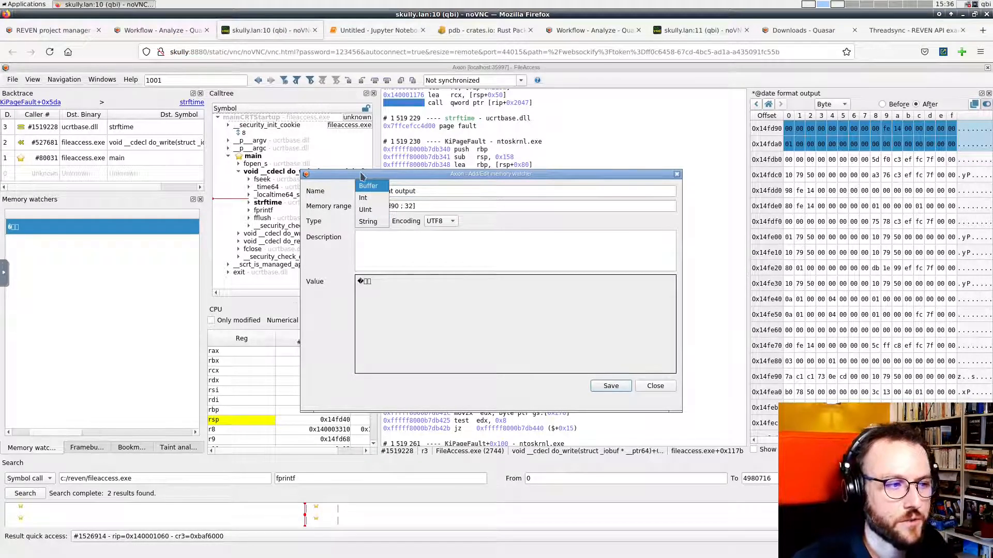
left_click(373, 197)
double_click(409, 206)
type("1")
left_click(434, 192)
left_click_drag(374, 284, 335, 277)
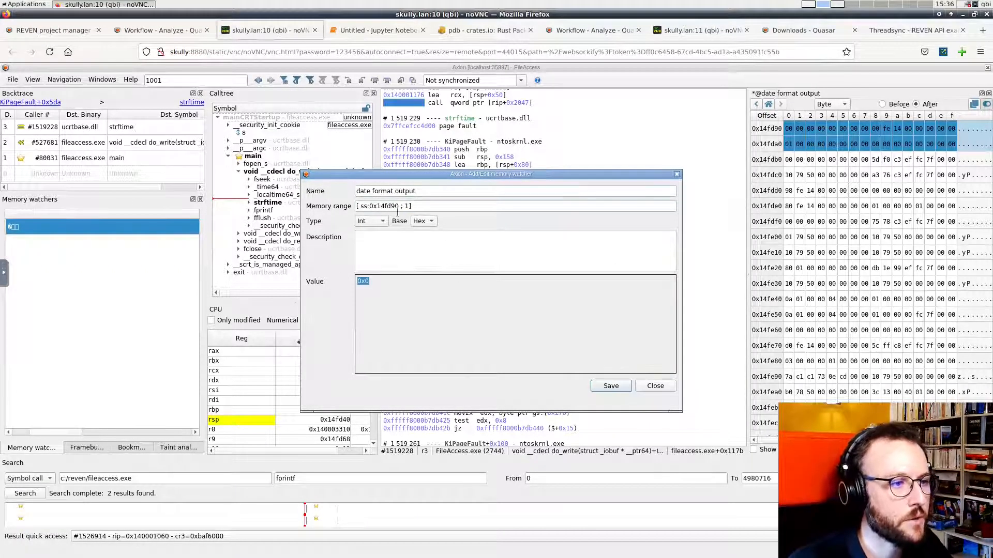
- Try the memory range [ss:0x14fd99:1 ; 1] in the watcher to read a value at a bit offset
left_click(398, 205)
key("BackSpace")
type("9")
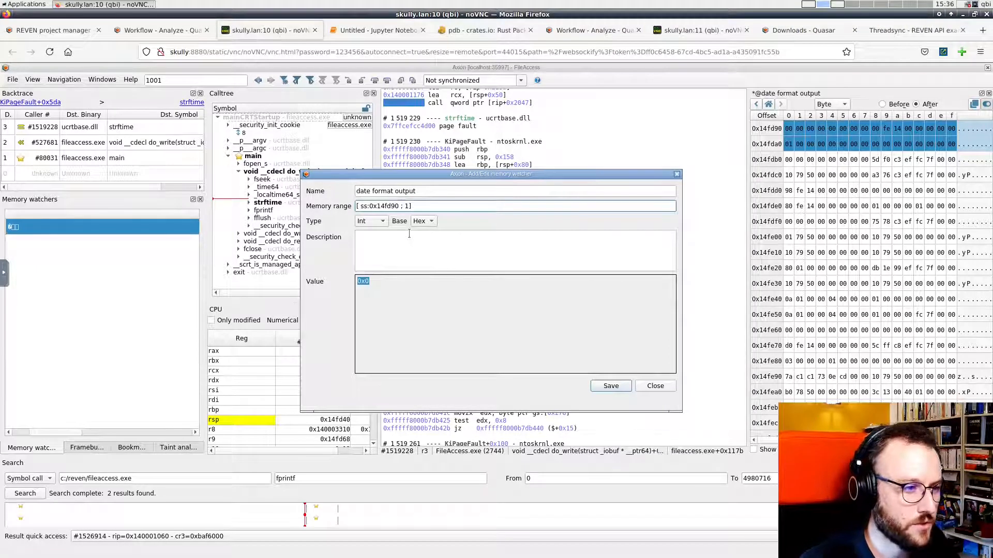
left_click(418, 191)
left_click(400, 207)
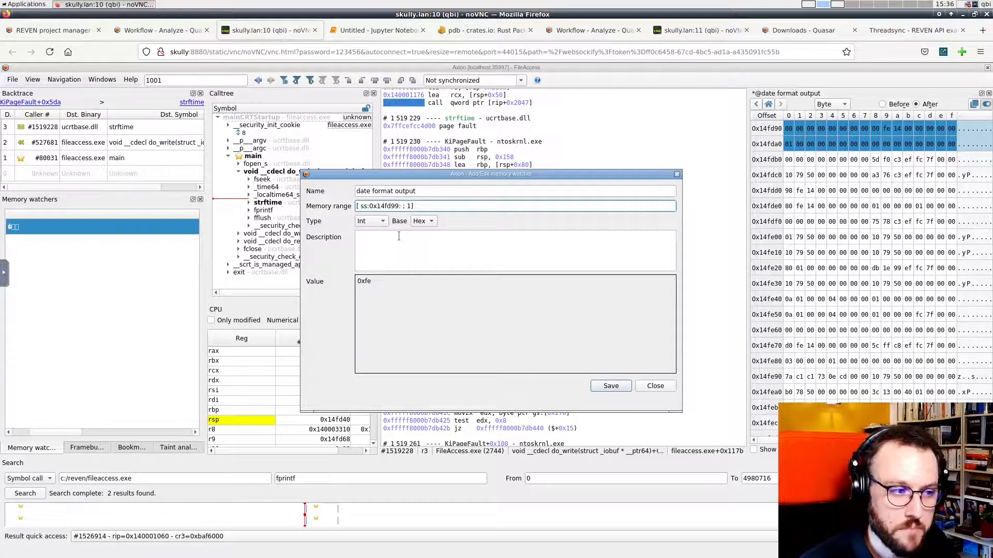
type("1")
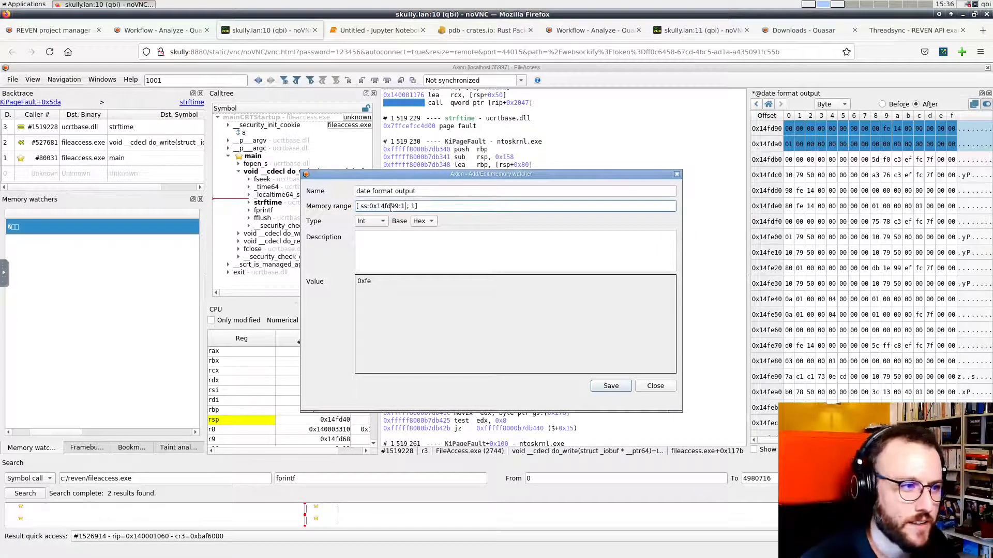
double_click(413, 205)
left_click(405, 206)
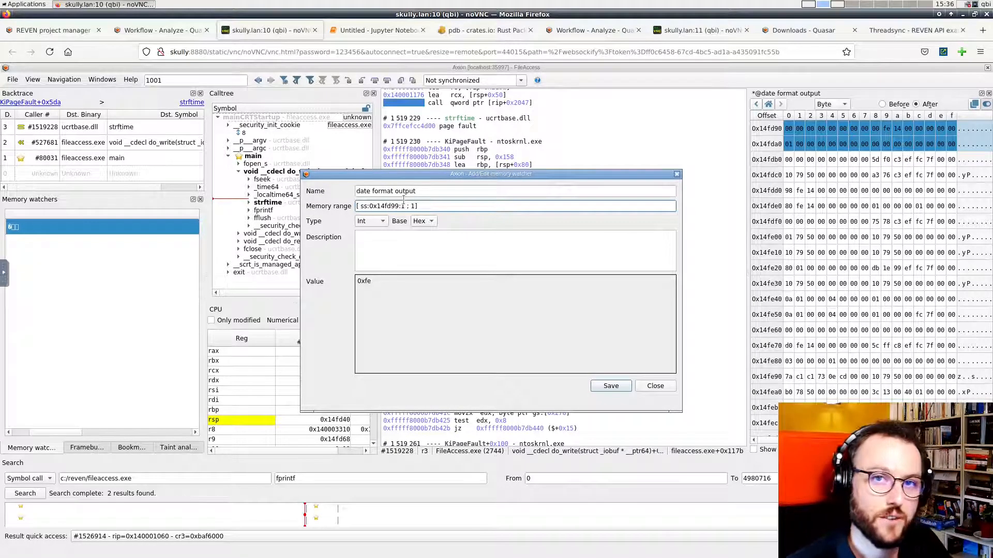
left_click(419, 191)
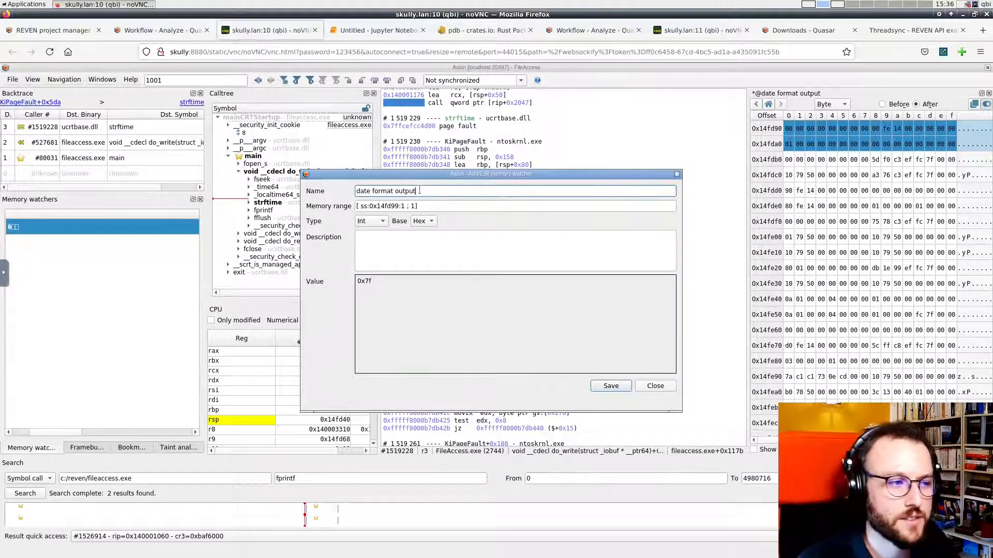
- Preview the watcher value in Bin base, return it to Hex, and close the editor discarding all changes
left_click(422, 221)
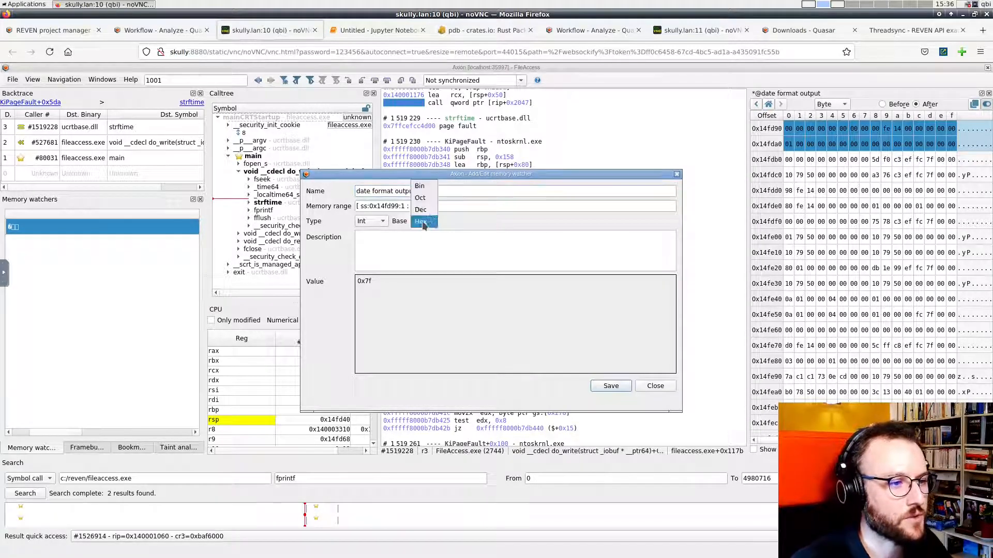
left_click(421, 185)
left_click(425, 223)
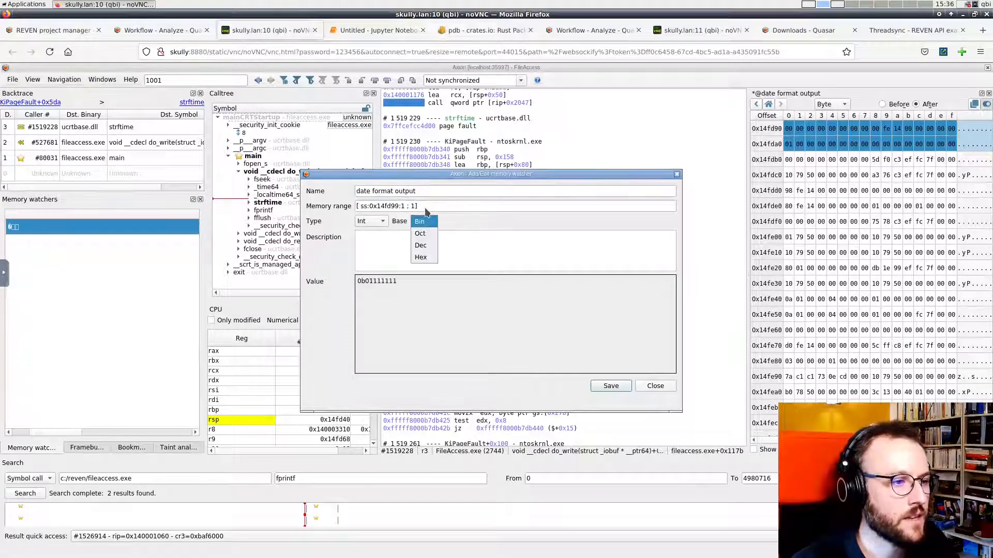
left_click(425, 258)
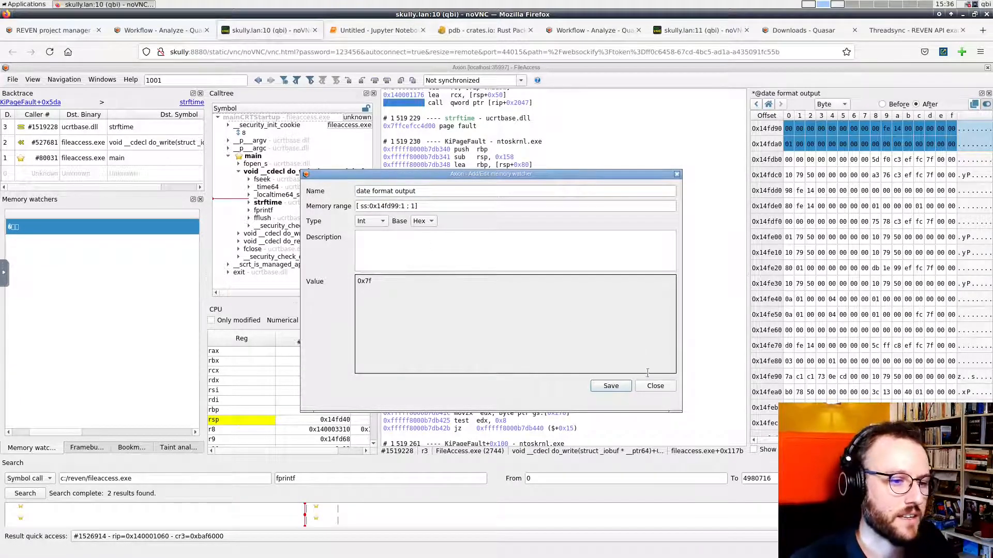
left_click(654, 387)
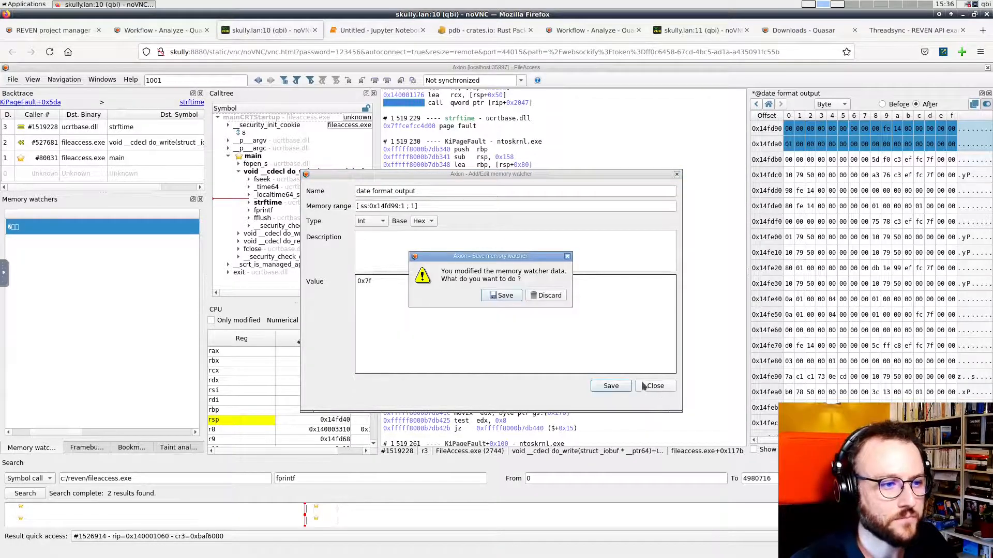
left_click(548, 296)
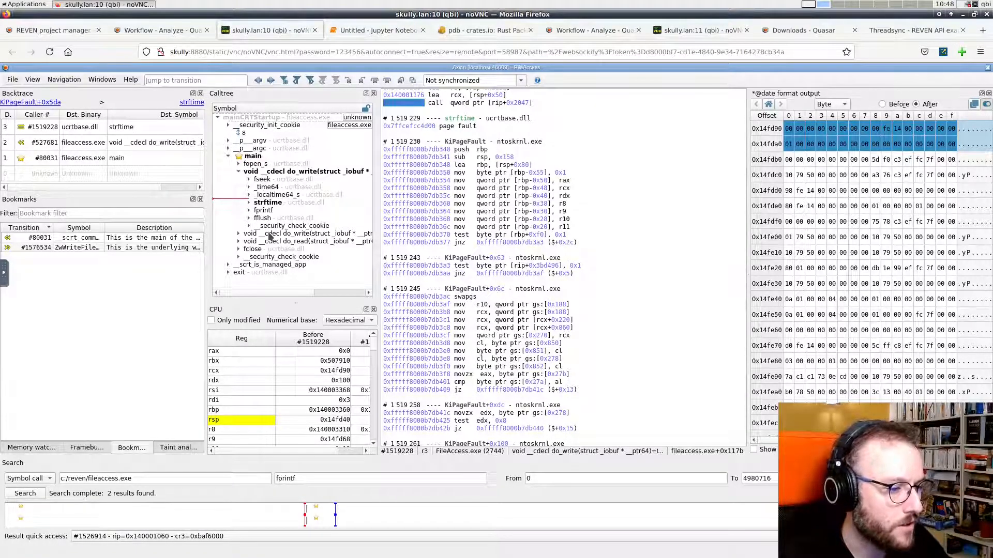
- Jump to a FileAccess.exe point on the timeline, go to its frame 7 caller in the backtrace, and examine the outer callers
left_click(426, 510)
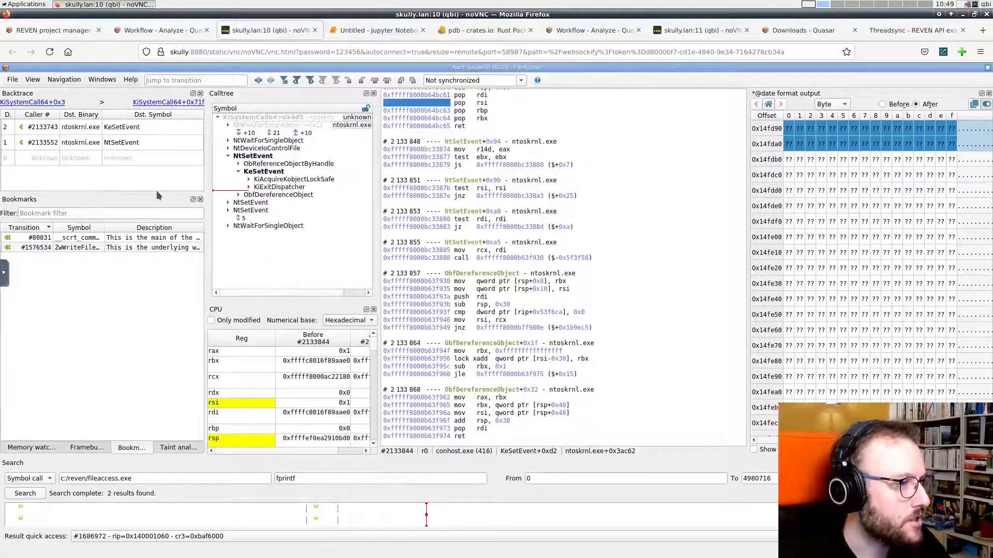
left_click(413, 512)
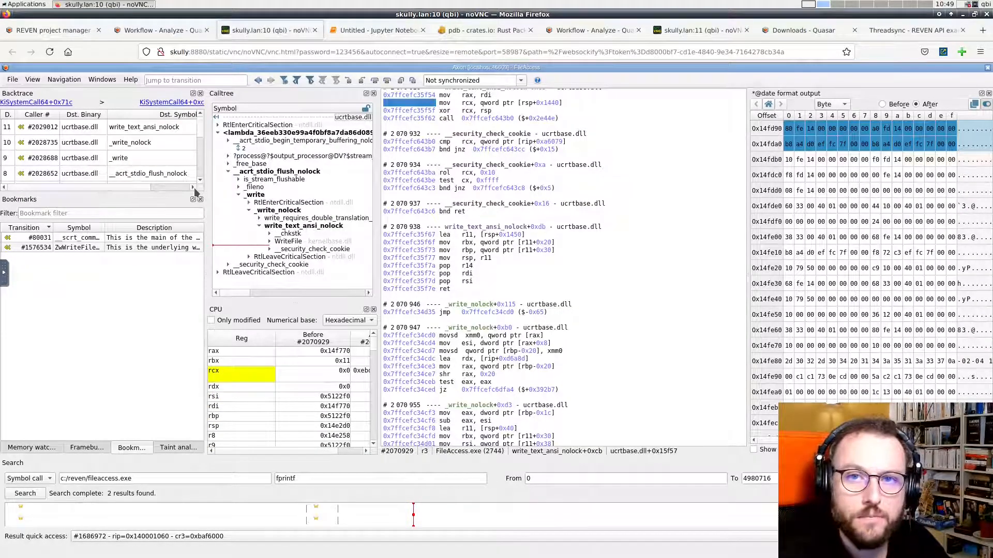
scroll(91, 152, "down", 1)
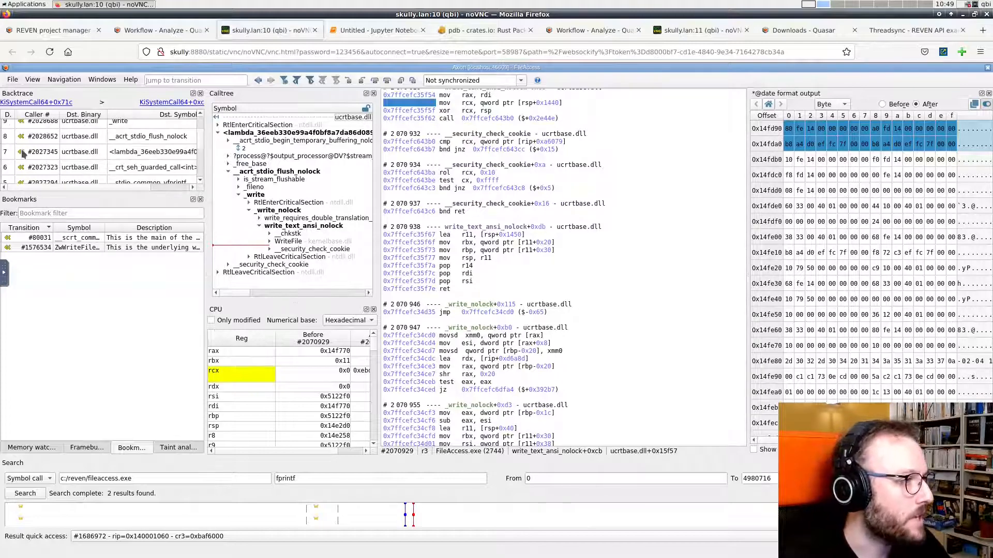
left_click(128, 157)
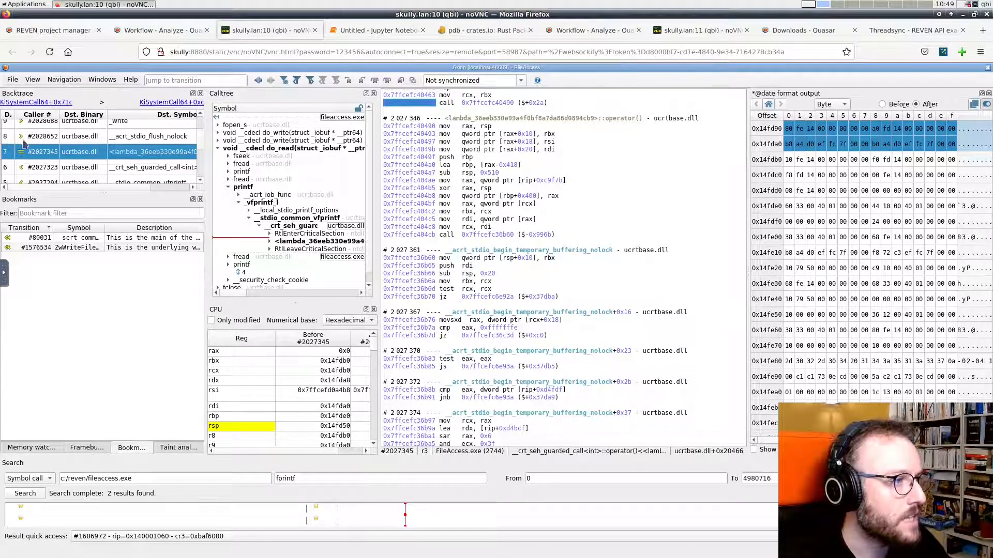
scroll(22, 137, "down", 2)
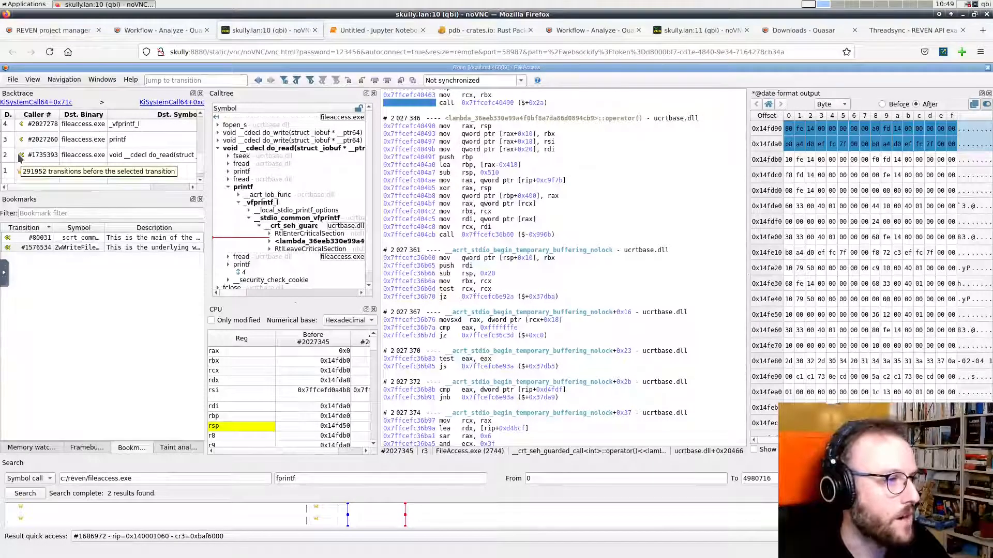
left_click_drag(201, 162, 202, 133)
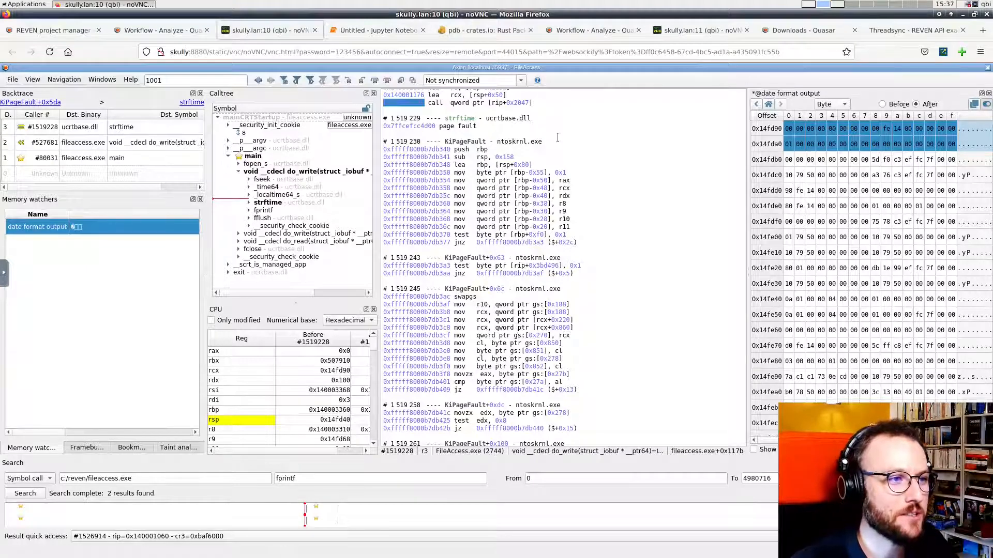
- Select the mov edx, 0x100 instruction in do_write and step over the strftime call to transition #1526910
scroll(513, 168, "up", 4)
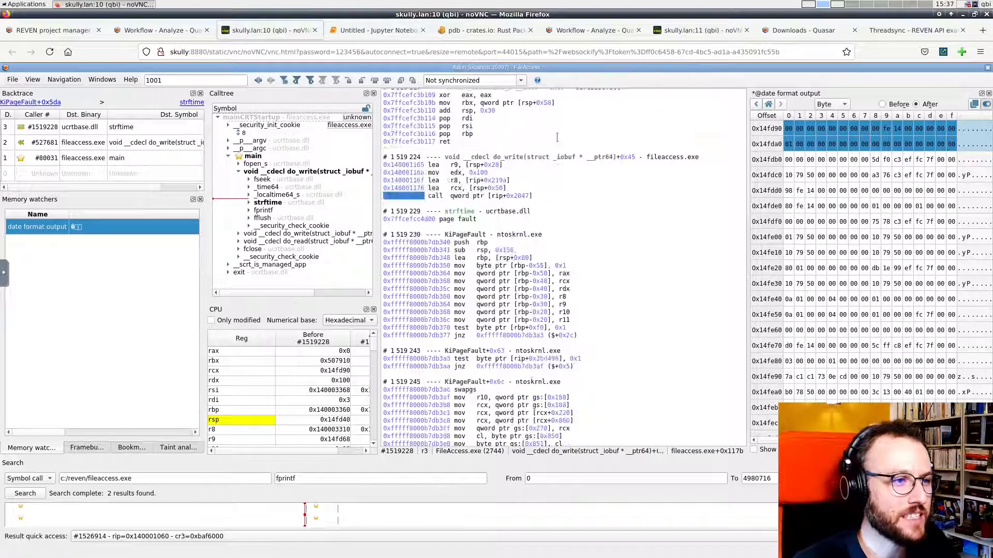
left_click(509, 171)
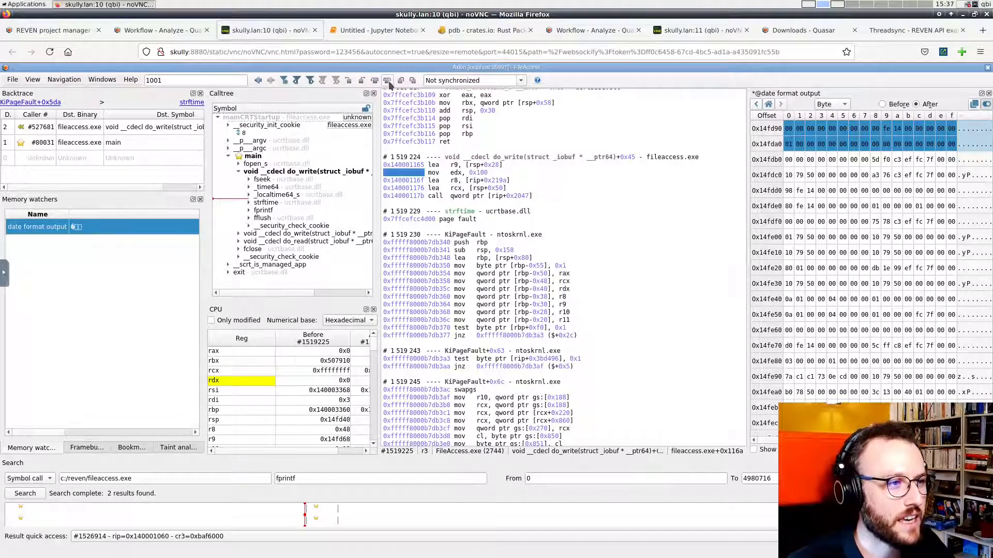
left_click(387, 80)
left_click(387, 80)
left_click(387, 80)
left_click(387, 80)
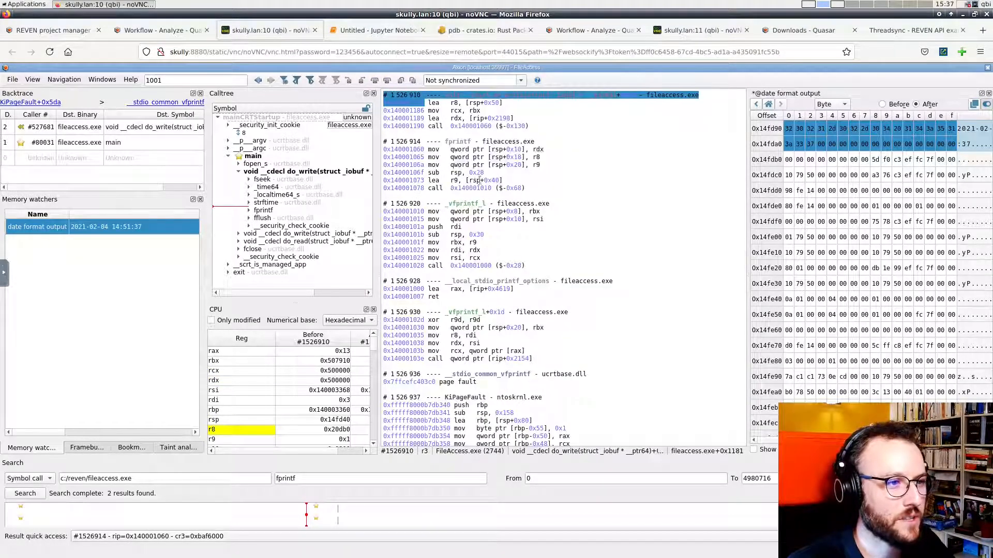
- Select the add rsp, 0x38 instruction at strftime+0x15 and step out forward to transition #1526910 in do_write
scroll(466, 177, "up", 4)
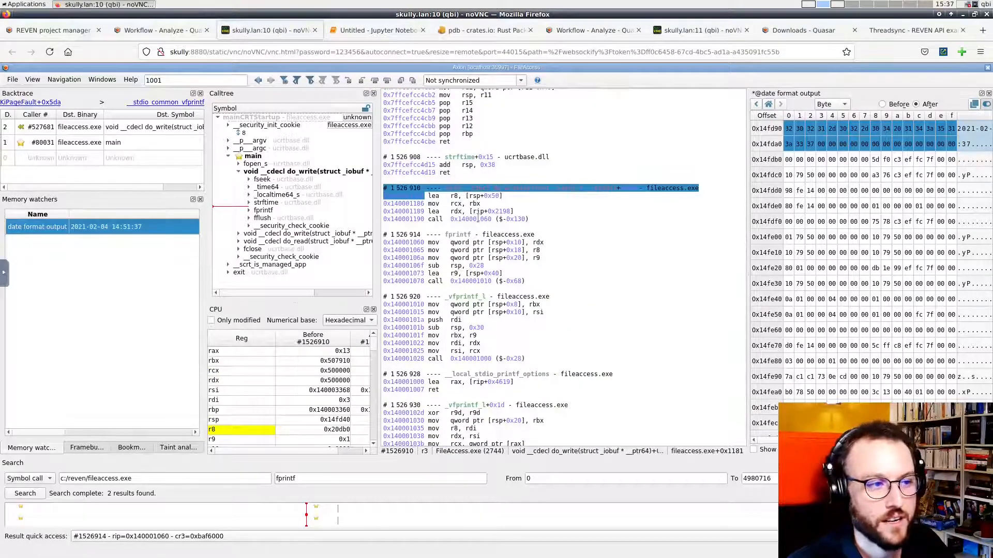
scroll(448, 169, "up", 3)
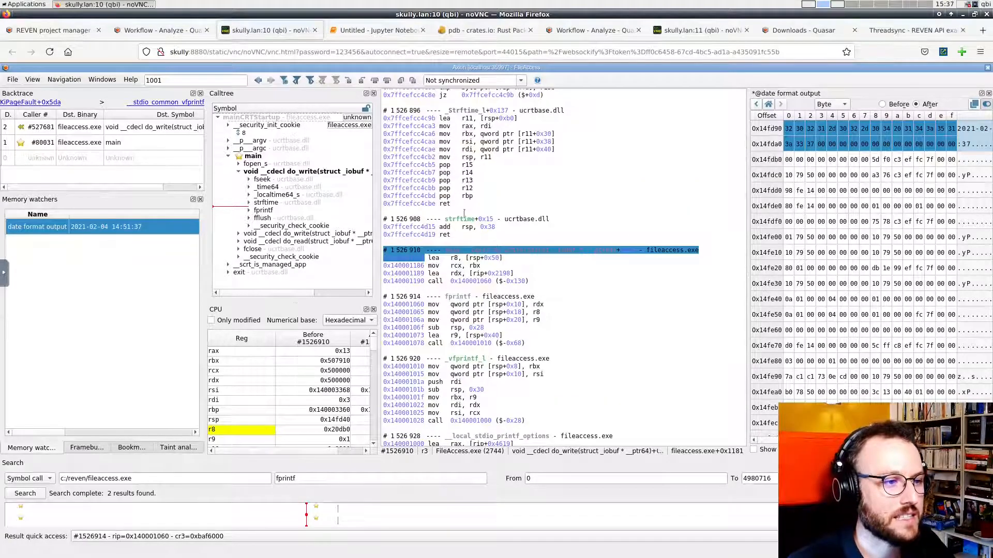
left_click(465, 227)
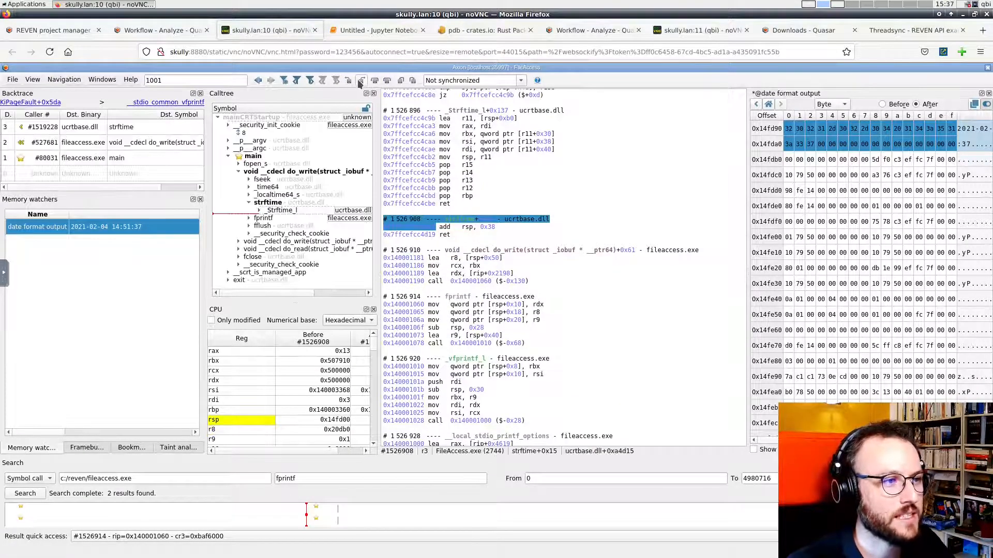
left_click(363, 81)
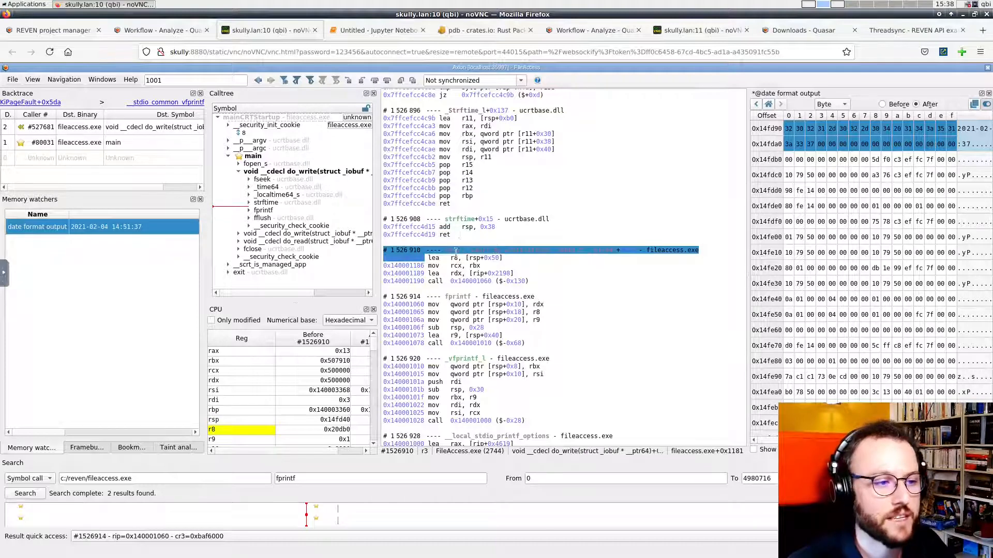
- From strftime's add rsp, 0x38 instruction, step out backward to the strftime call in do_write and return to the previous transition
left_click(464, 228)
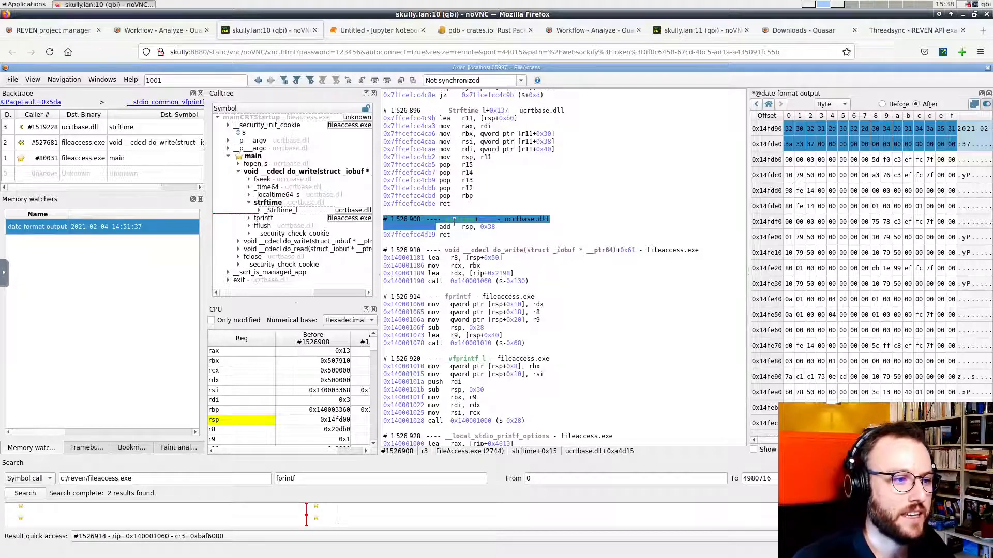
left_click(348, 81)
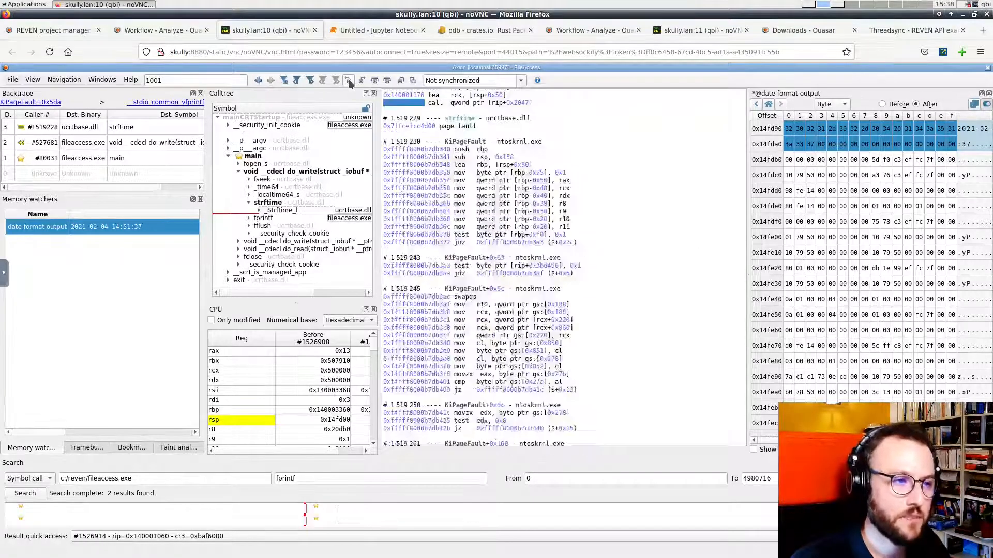
left_click(258, 81)
- Select lea rdx, [rip+0x2198] in do_write and step over backward until reaching the strftime call at #1519228
left_click(451, 180)
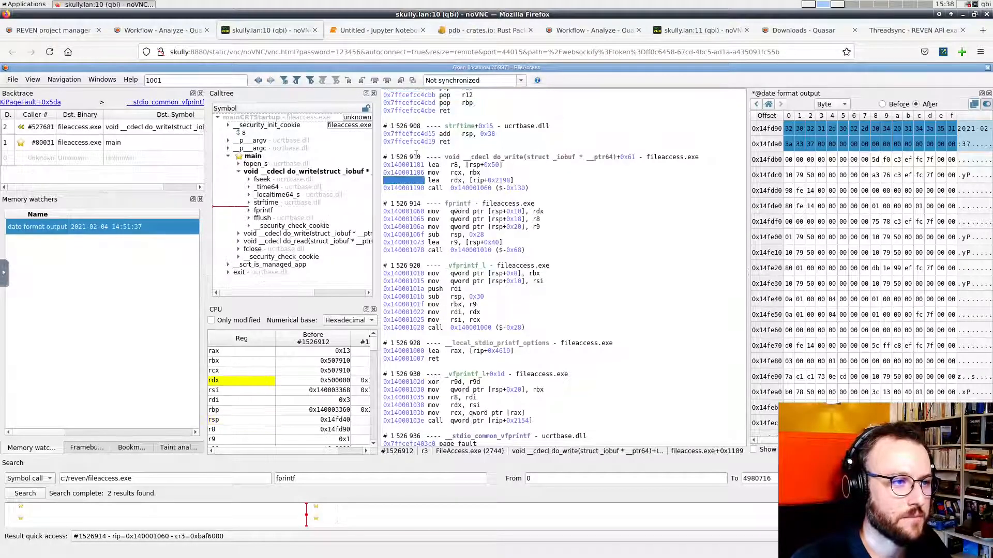
left_click(374, 80)
left_click(374, 80)
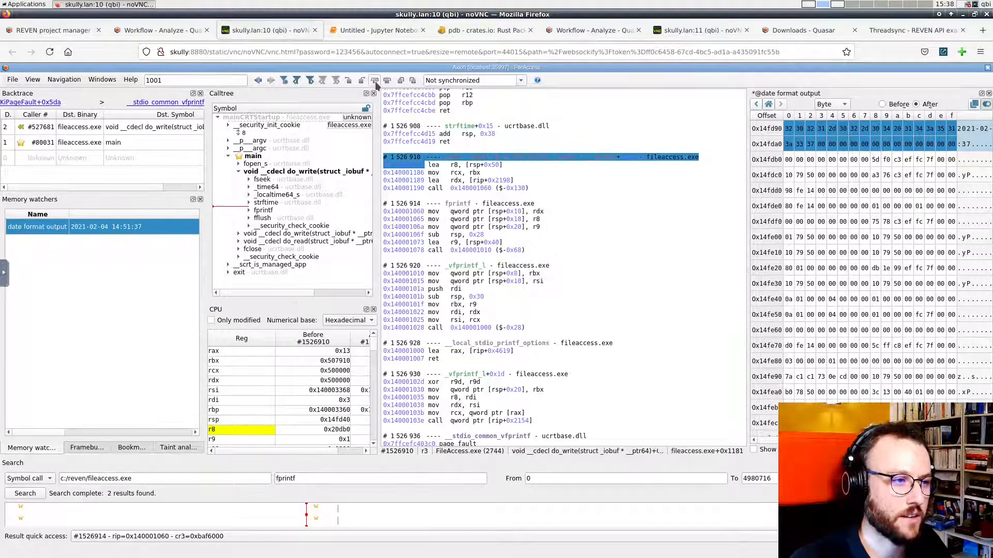
left_click(374, 80)
scroll(468, 159, "up", 3)
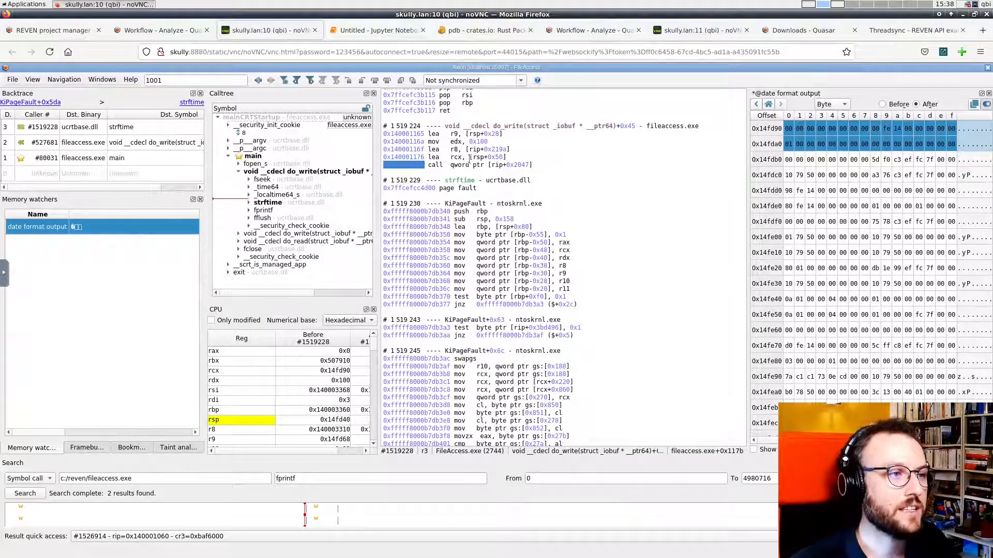
- Switch to the Jupyter notebook and run the server connection cell and the cell that steps from transition 1001
left_click(371, 30)
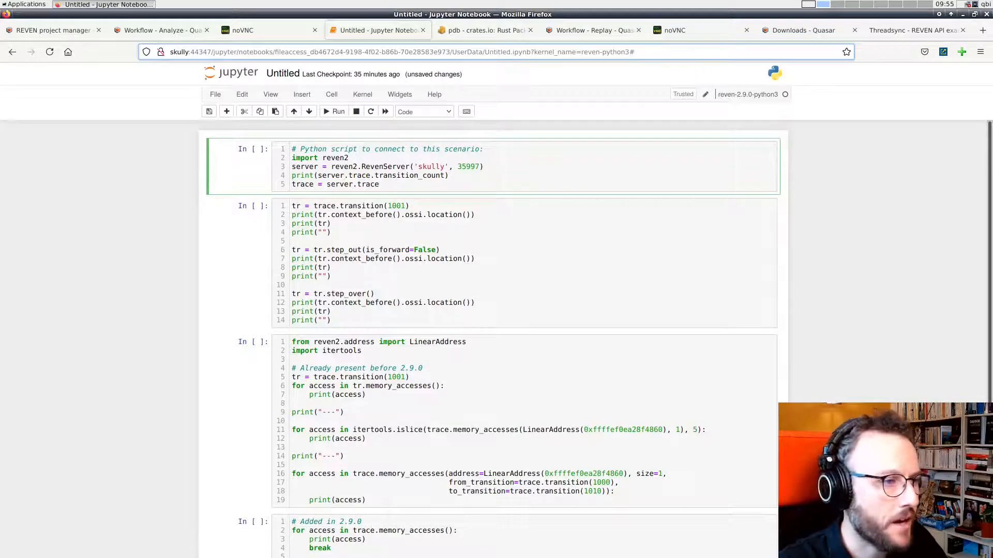
key("ctrl+Return")
left_click(415, 242)
key("ctrl+Return")
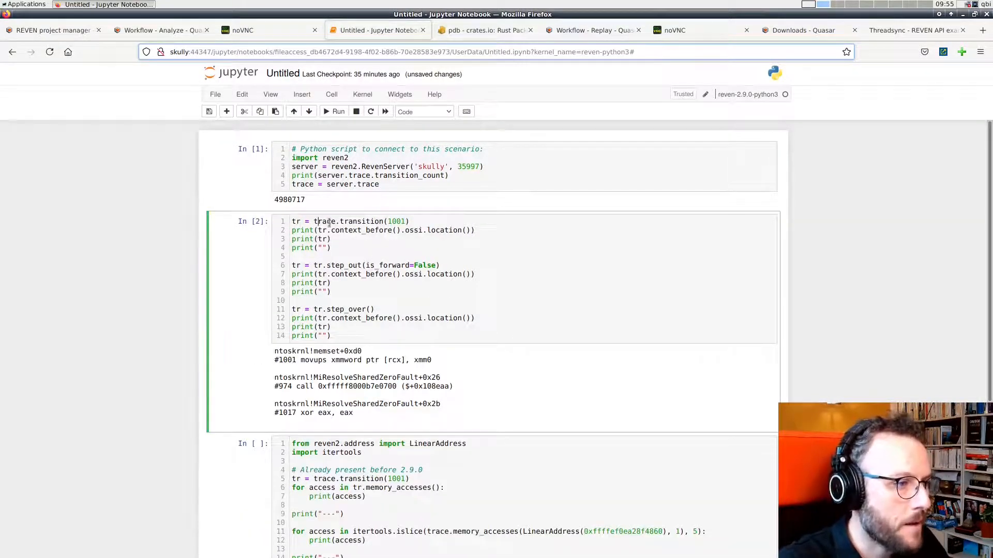
- Examine how transition(1001), step_out(is_forward=False) and step_over() in the code correspond to the transitions printed below the cell
left_click_drag(319, 221, 436, 219)
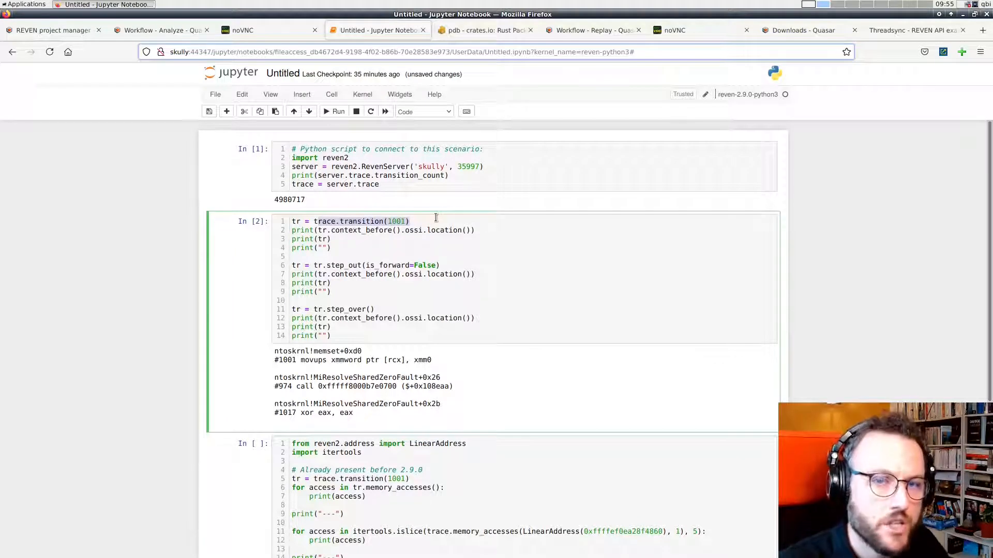
left_click_drag(306, 351, 371, 353)
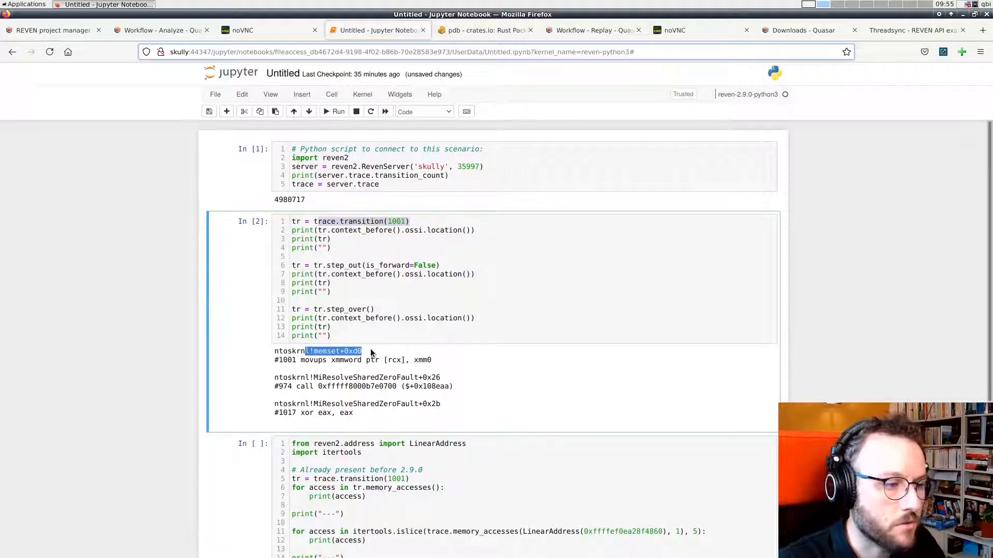
left_click(371, 283)
left_click_drag(326, 266, 358, 266)
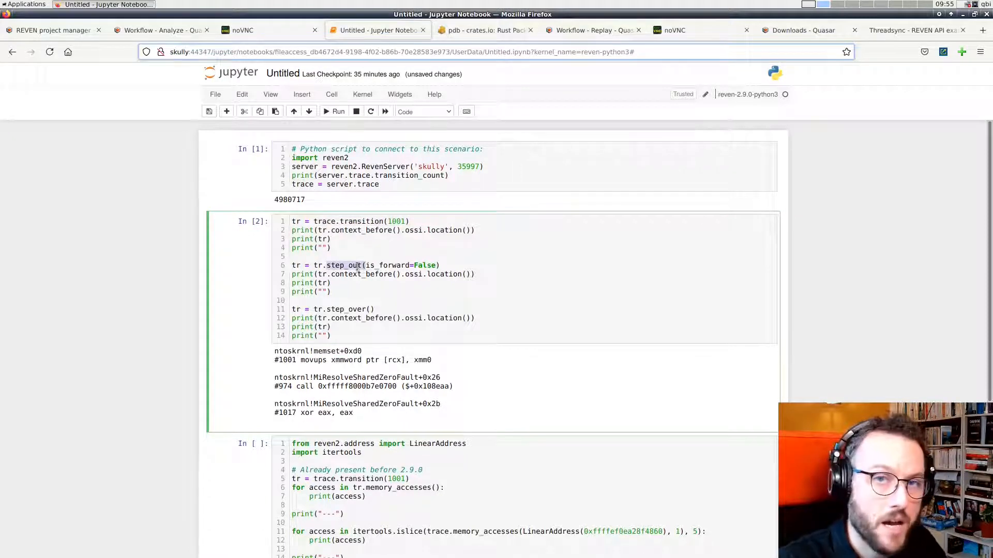
left_click_drag(296, 386, 424, 383)
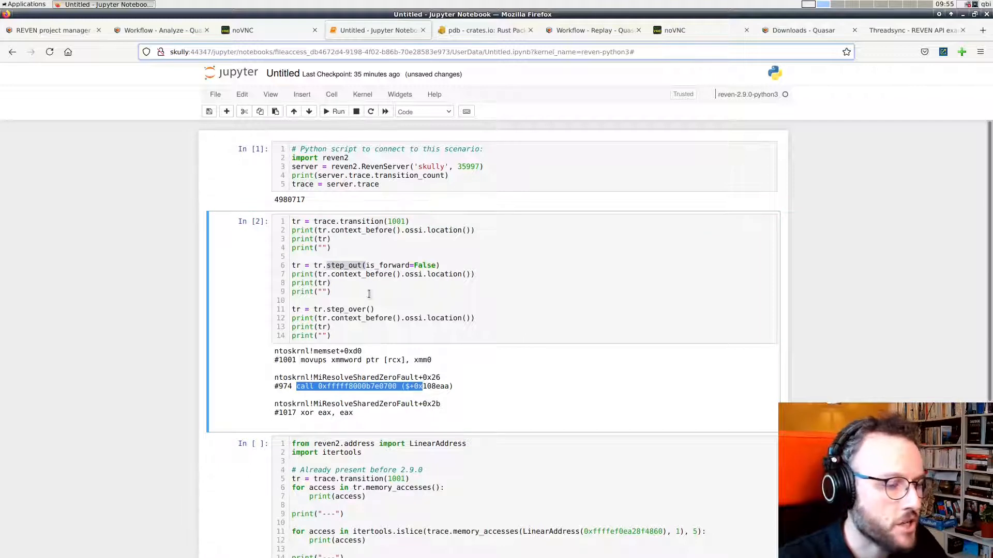
left_click_drag(318, 309, 374, 310)
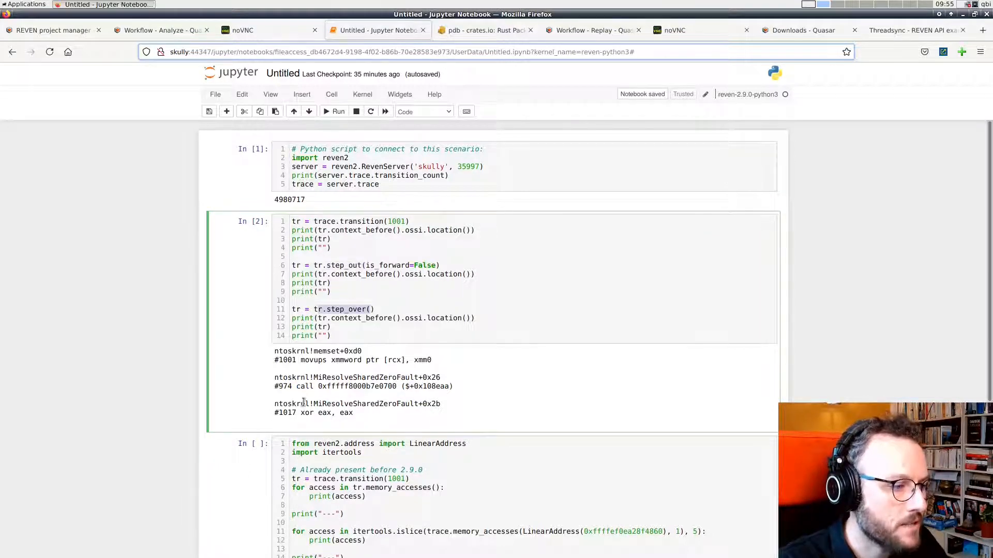
left_click_drag(304, 404, 341, 413)
mouse_move(296, 386)
left_mouse_down()
mouse_move(278, 387)
mouse_move(285, 380)
left_mouse_up()
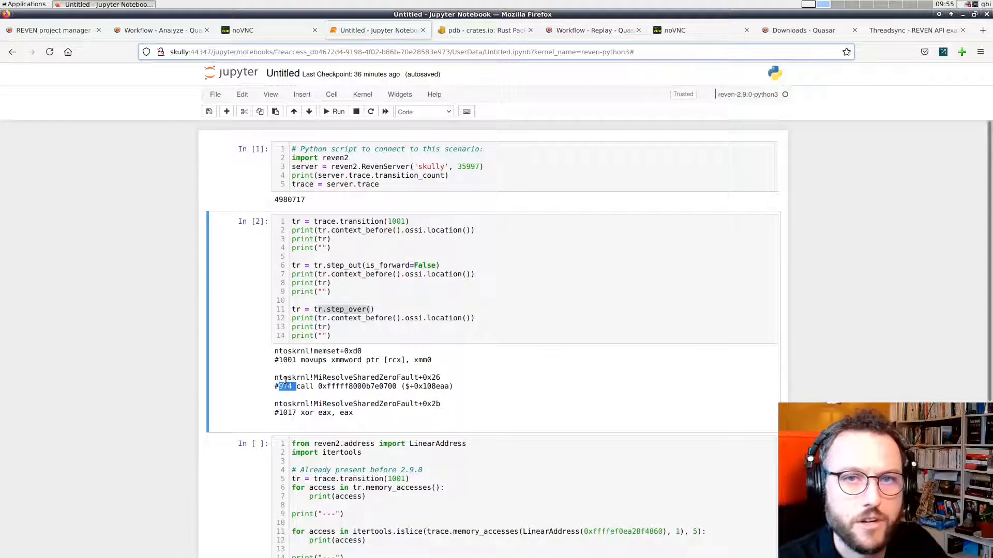
left_click_drag(314, 351, 333, 360)
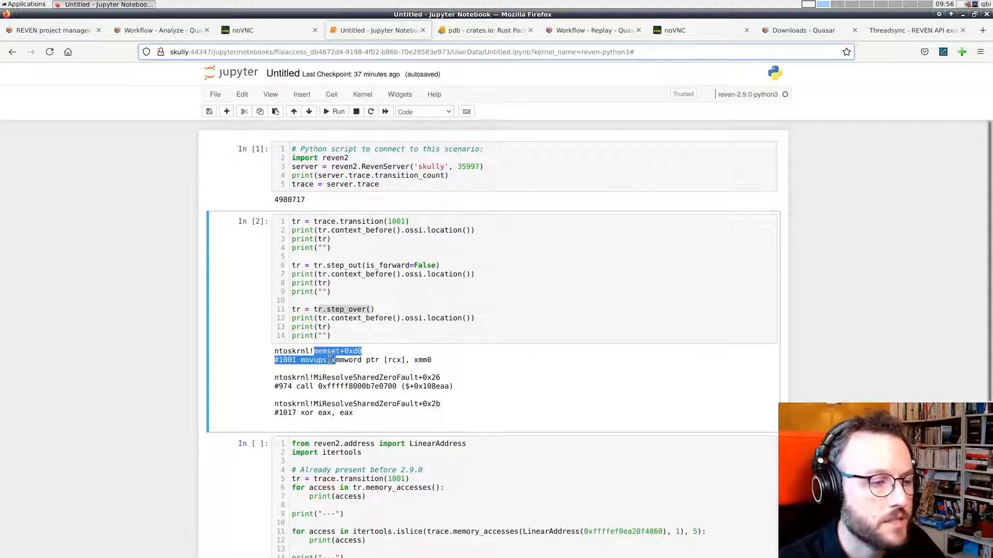
left_click(331, 258)
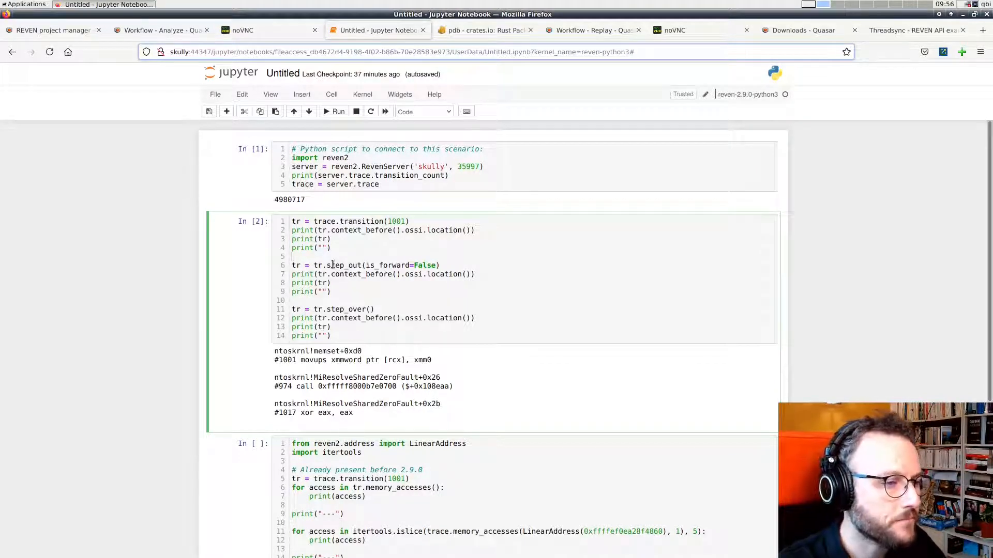
- Review the memory access queries marked as already present before 2.9.0 and run their cell
scroll(332, 265, "down", 5)
left_click(399, 280)
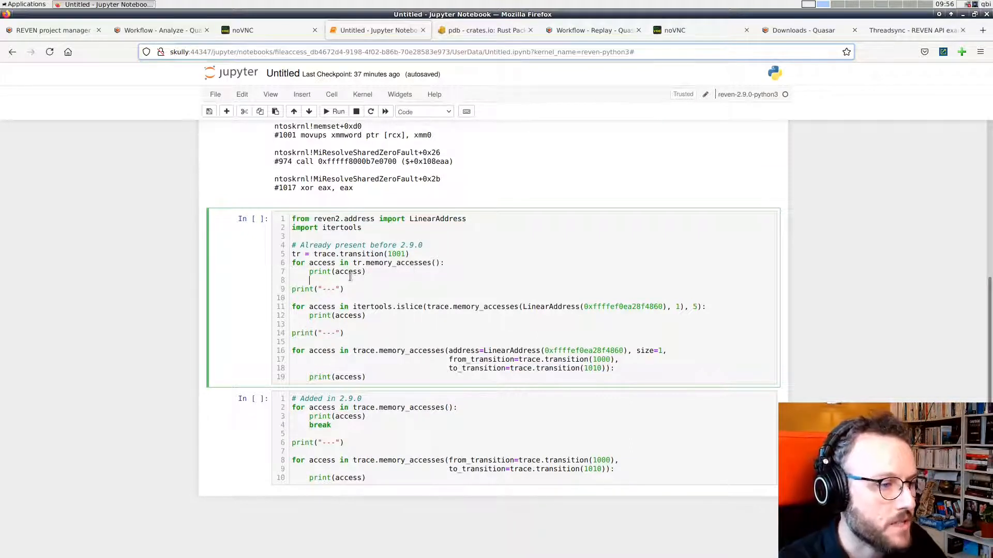
left_click_drag(352, 263, 441, 263)
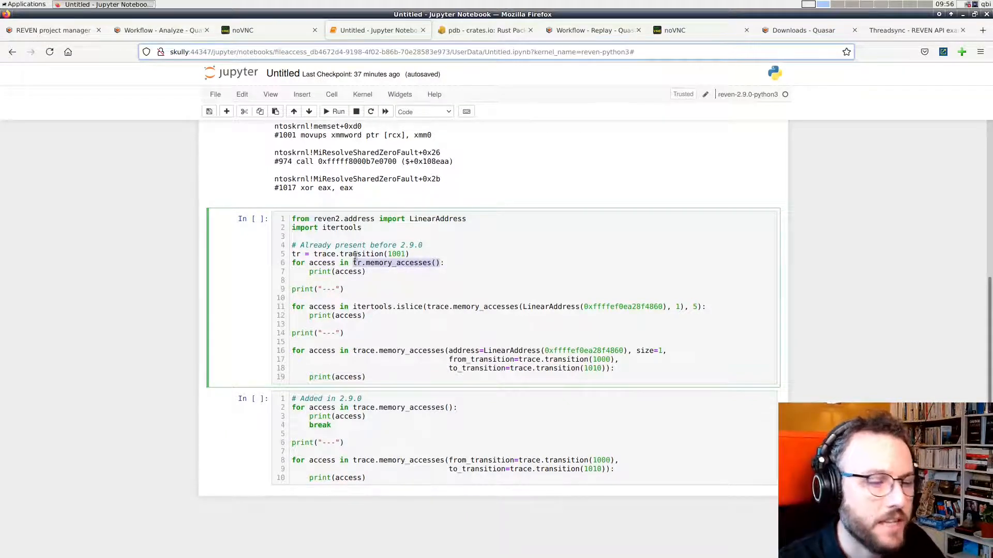
left_click_drag(362, 257, 377, 282)
left_click(455, 300)
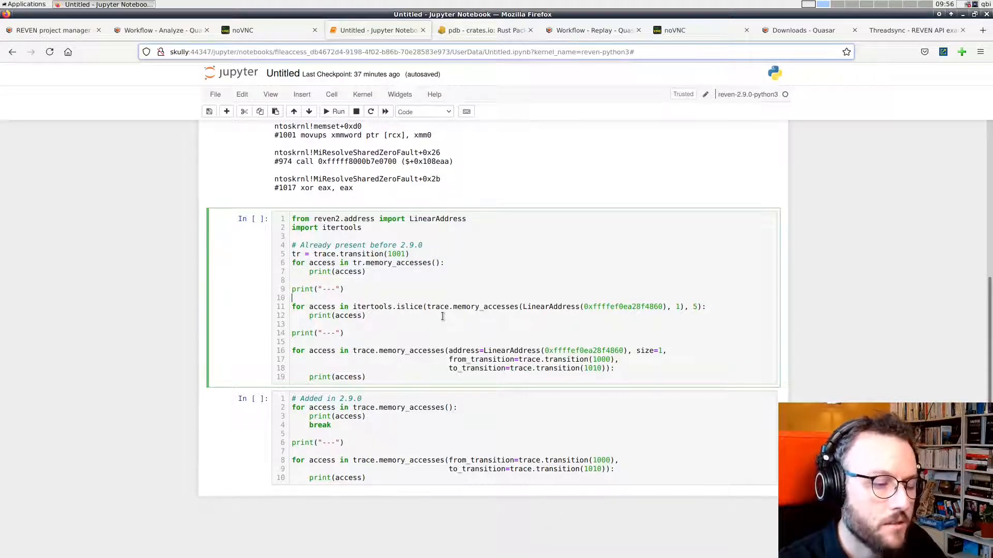
left_click_drag(427, 307, 518, 310)
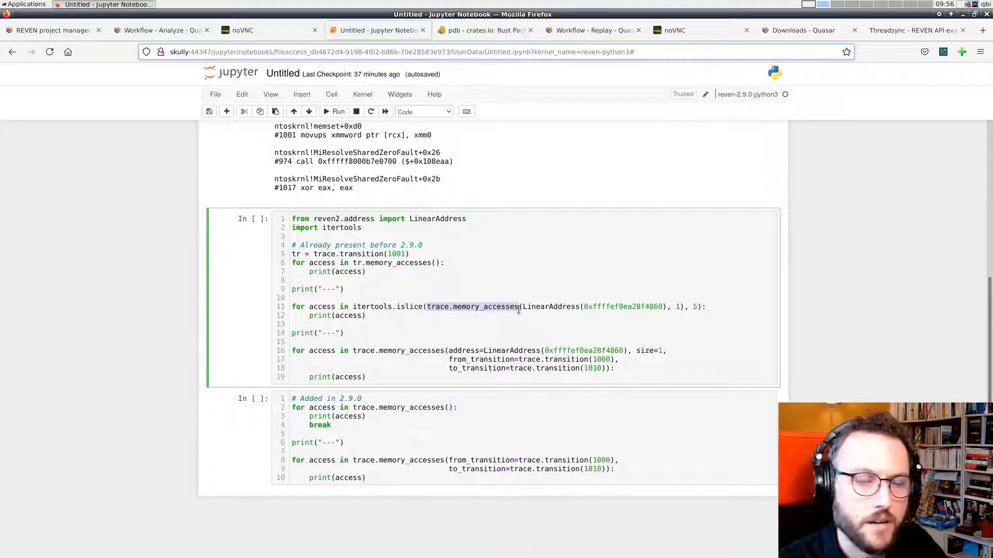
left_click_drag(522, 307, 675, 305)
left_click(675, 305)
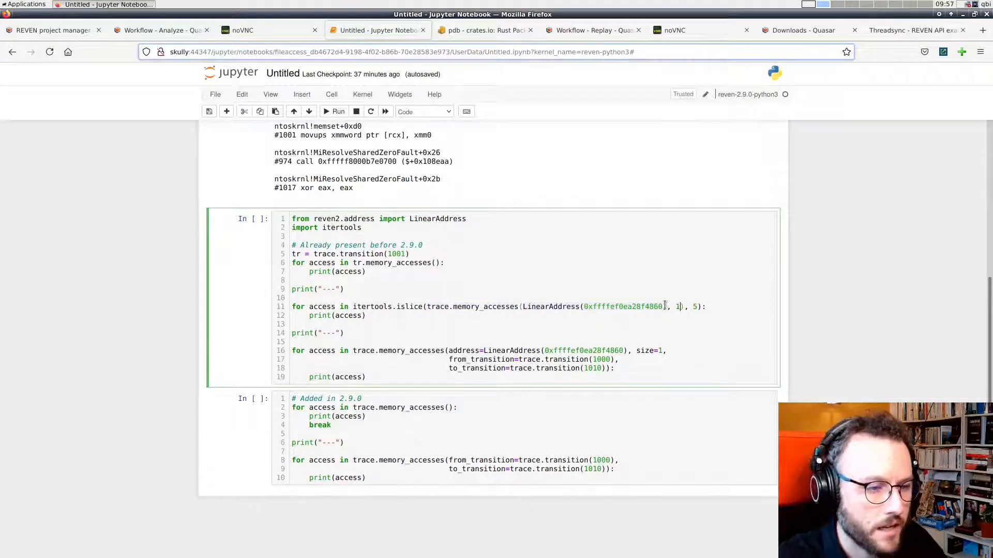
key("ctrl+Return")
- Examine the islice limit of 5 and the address query from transition 1000 to 1010 against the printed accesses
left_click(697, 305)
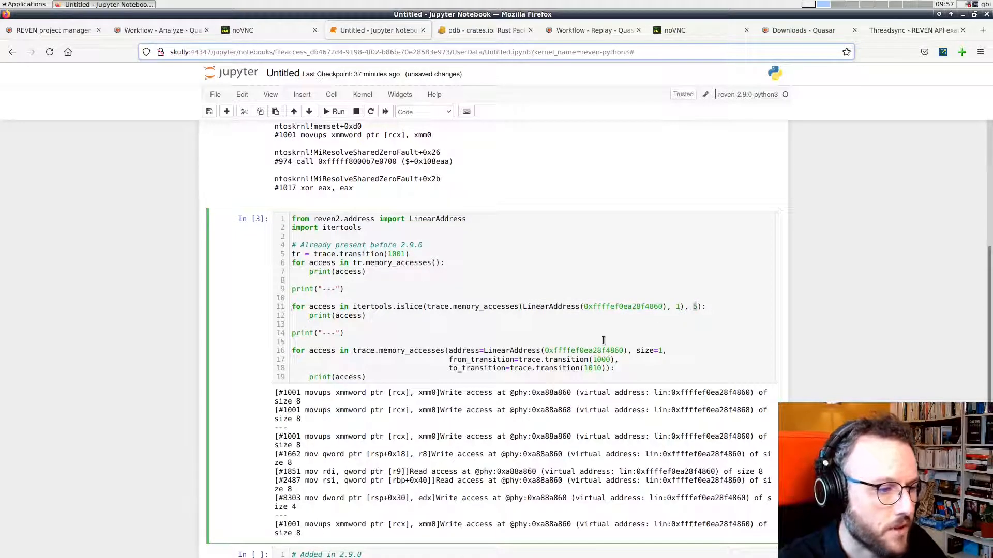
scroll(602, 339, "down", 2)
left_click_drag(449, 302, 614, 300)
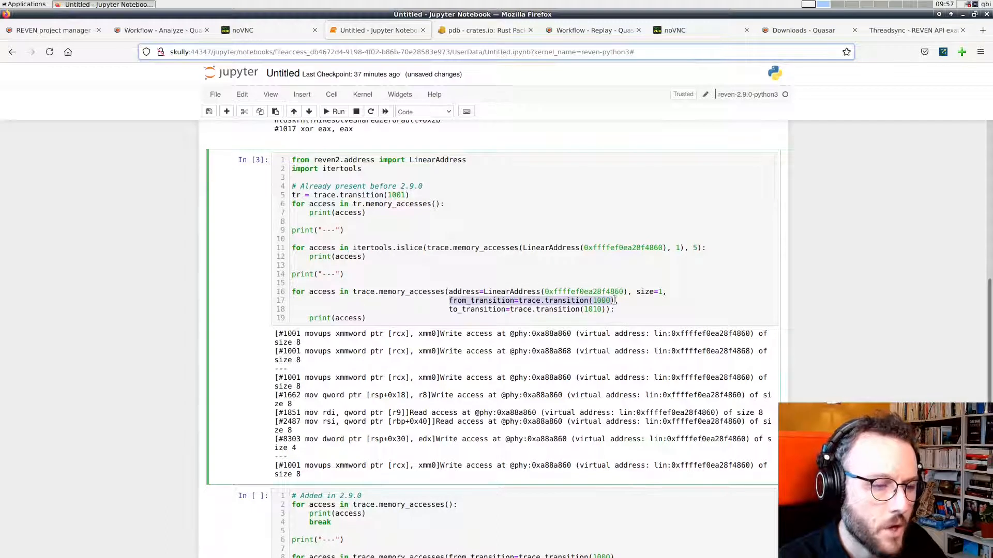
left_click(448, 301)
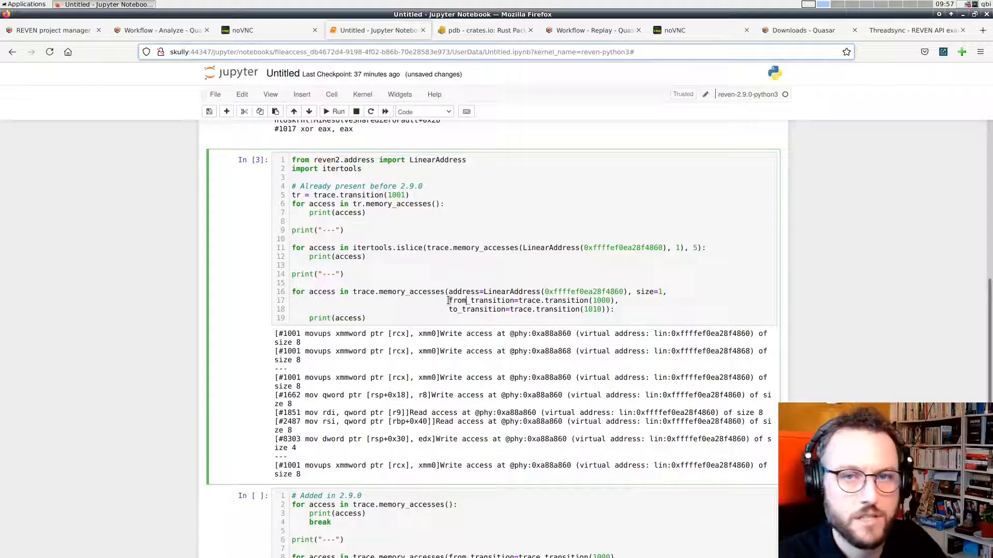
left_click_drag(340, 466, 344, 482)
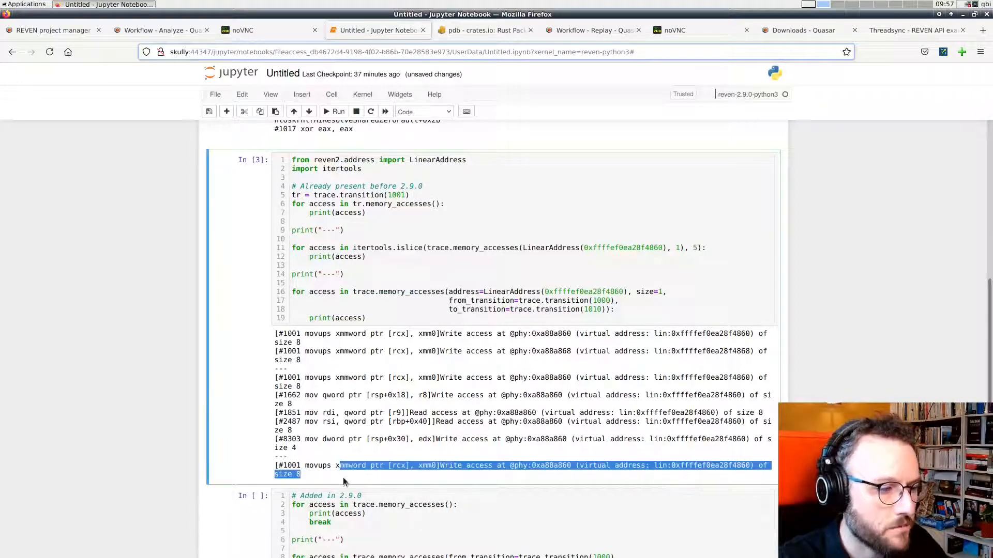
- Examine the address-free trace.memory_accesses() queries added in 2.9.0, including the one from transition 1000 to 1010, and compare them with the earlier cell
scroll(432, 285, "down", 3)
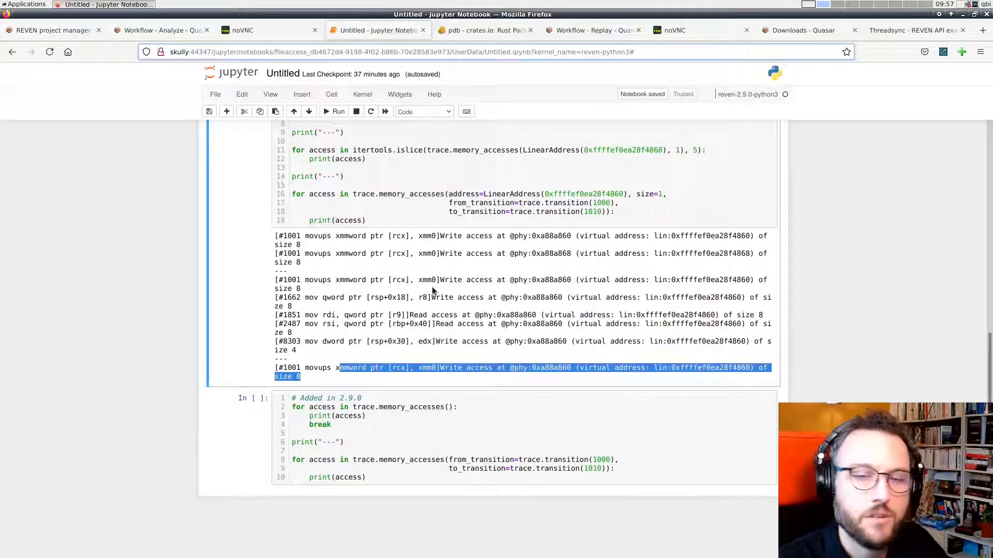
left_click(448, 459)
left_click_drag(448, 460, 616, 458)
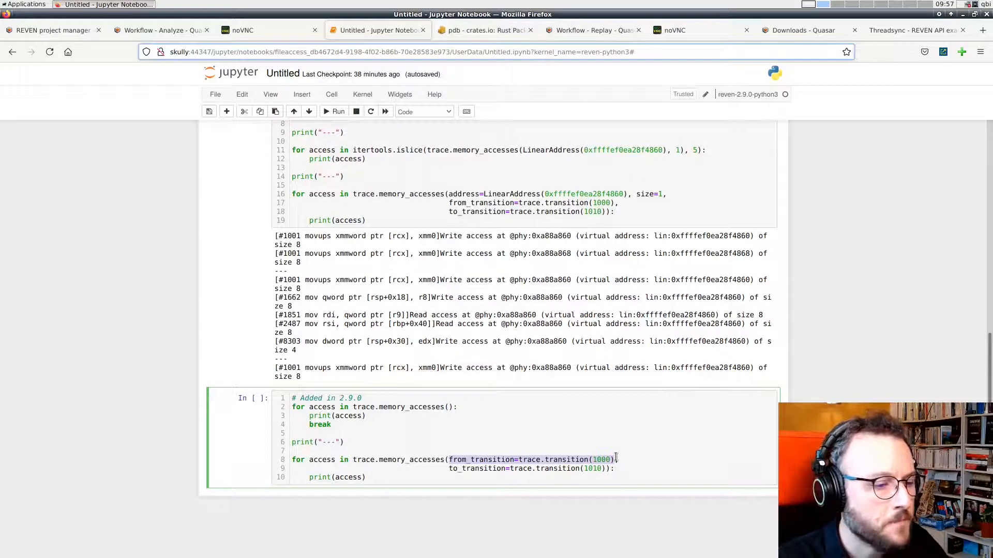
left_click_drag(458, 408, 351, 399)
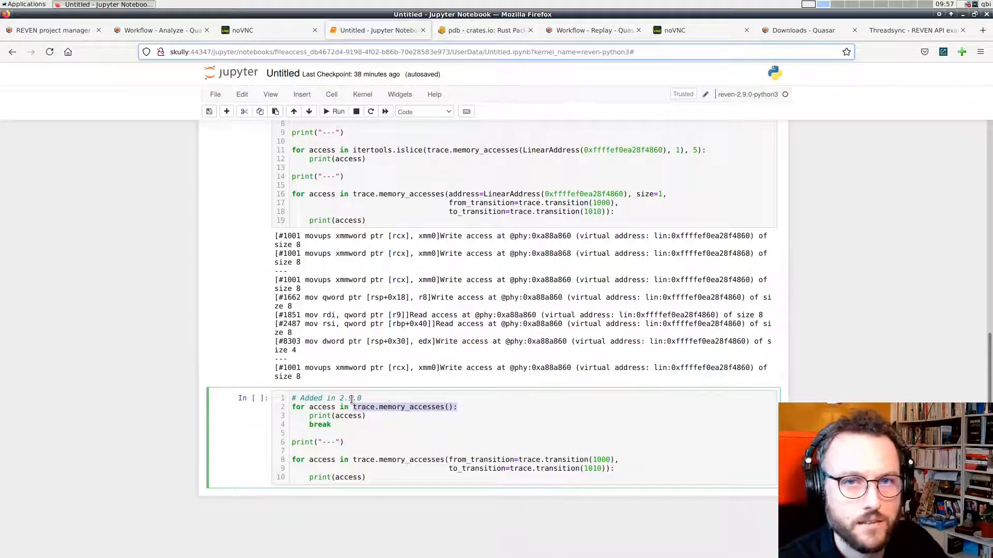
left_click_drag(486, 453, 489, 468)
scroll(488, 468, "up", 3)
left_click_drag(314, 186, 439, 185)
scroll(453, 228, "down", 3)
left_click(454, 462)
left_click(454, 461)
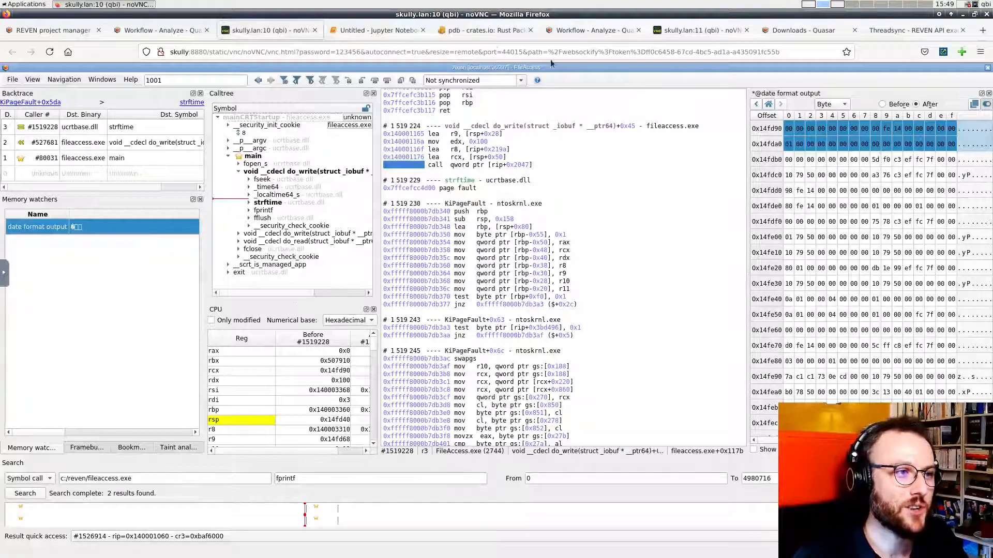
- View the pdb crate page on crates.io and switch to the Linux demo scenario's Axion session on skully.lan:11
left_click(485, 32)
scroll(441, 135, "up", 5)
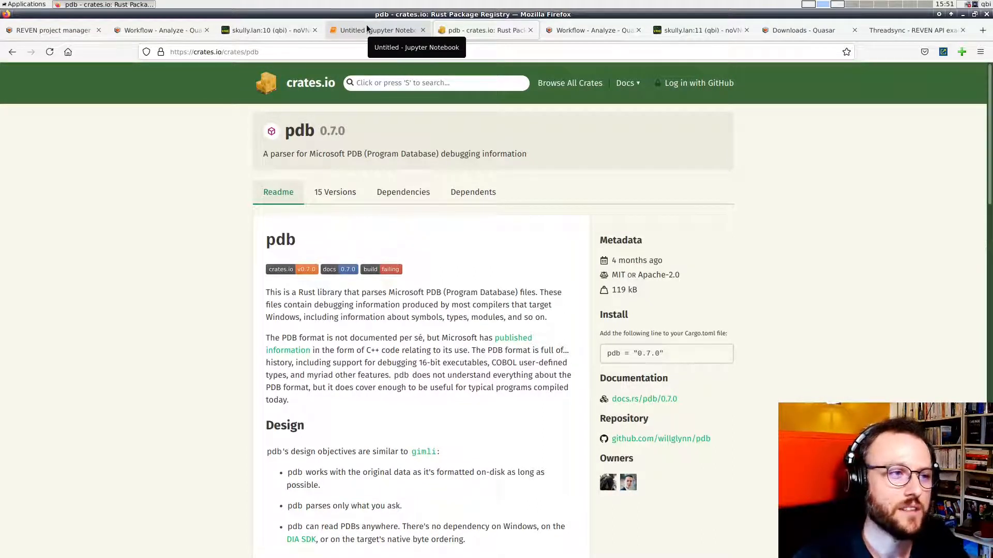
key("ctrl+Tab")
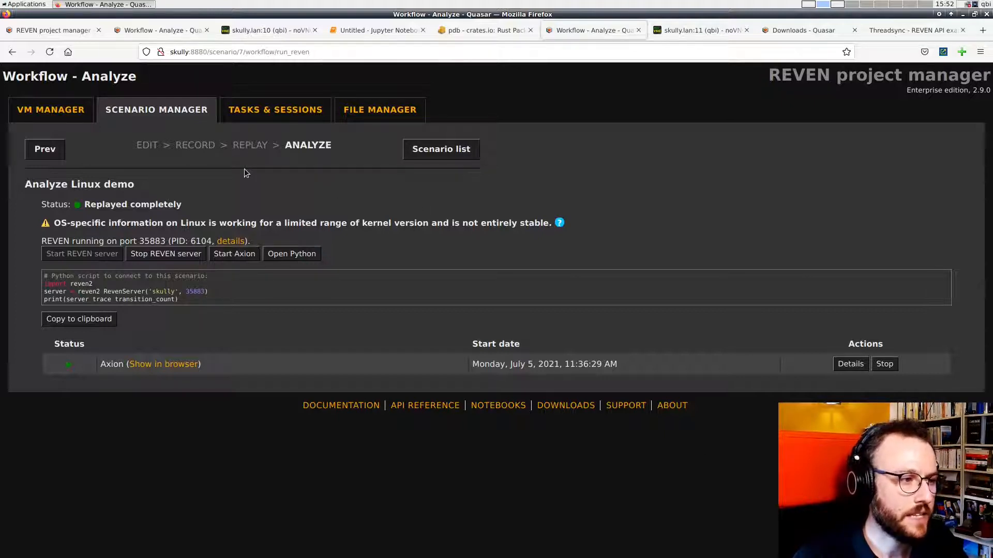
left_click(692, 32)
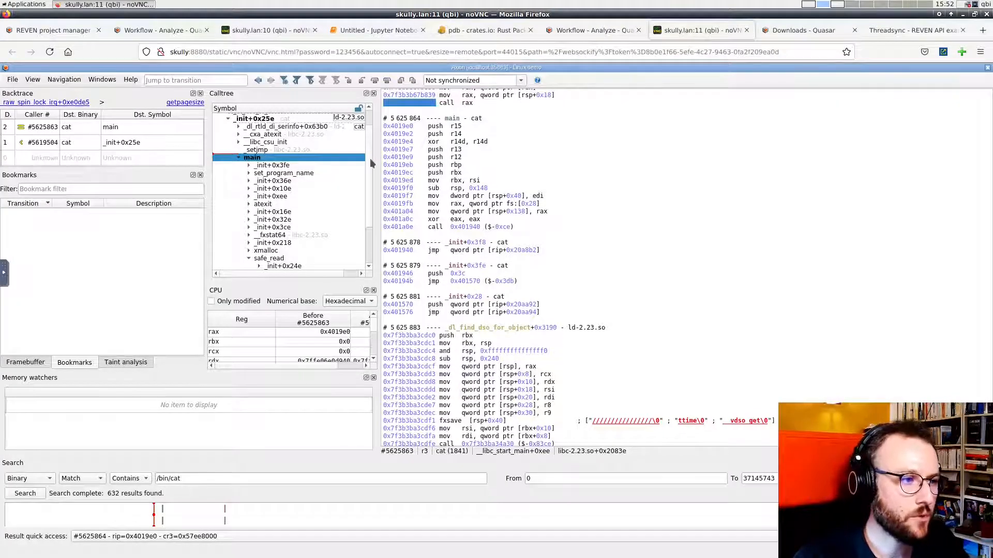
- Review the calls made by main in the call tree and select the cat main entry at transition #5625864
scroll(305, 173, "down", 3)
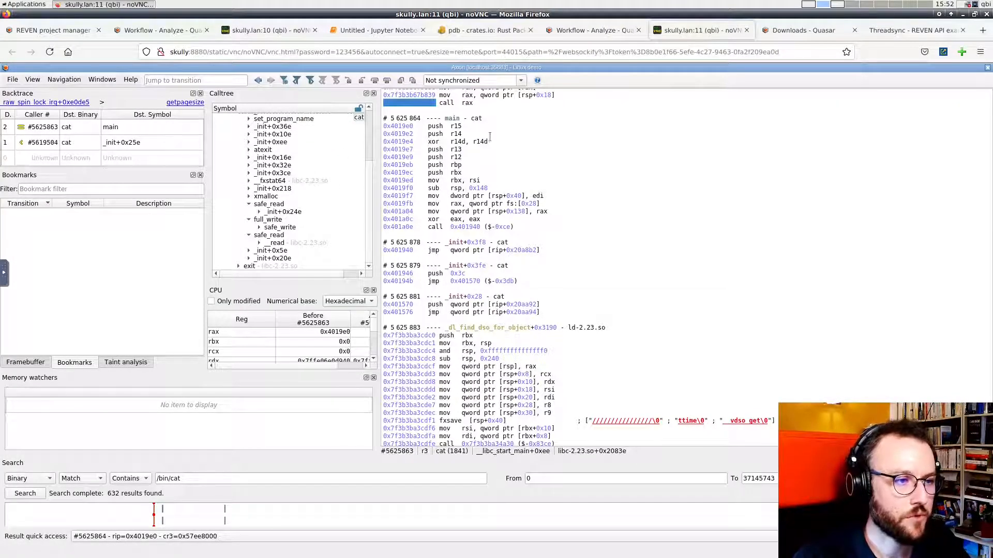
left_click(445, 119)
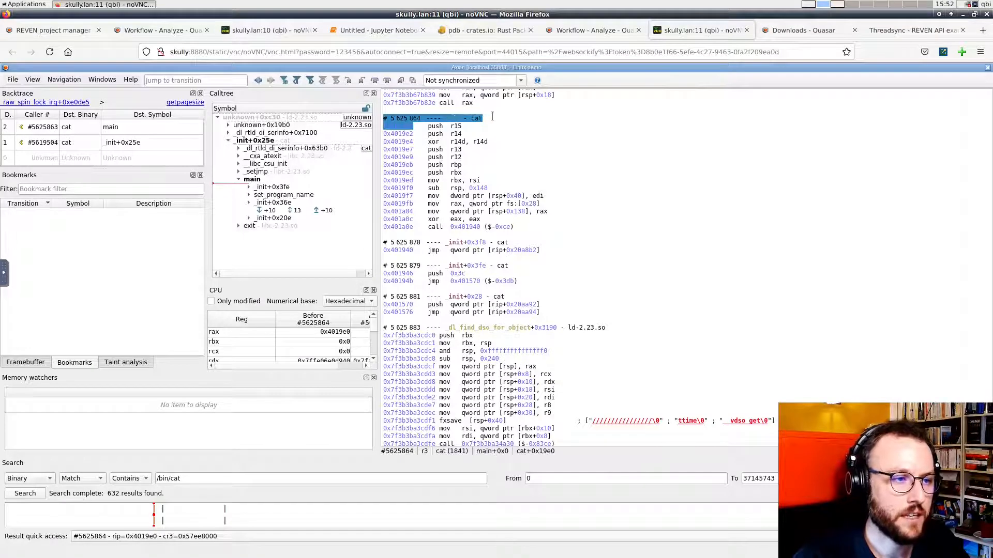
- Switch to the Linux demo replay workflow and expand the OSSI resources to examine the Light Filesystem and Kernel Description entries
left_click(592, 32)
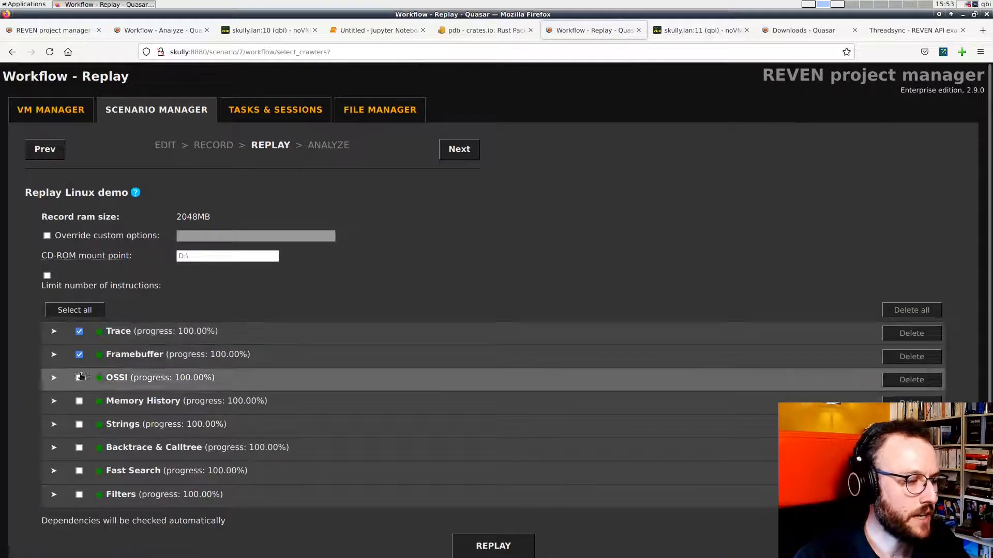
left_click(170, 386)
scroll(171, 385, "down", 3)
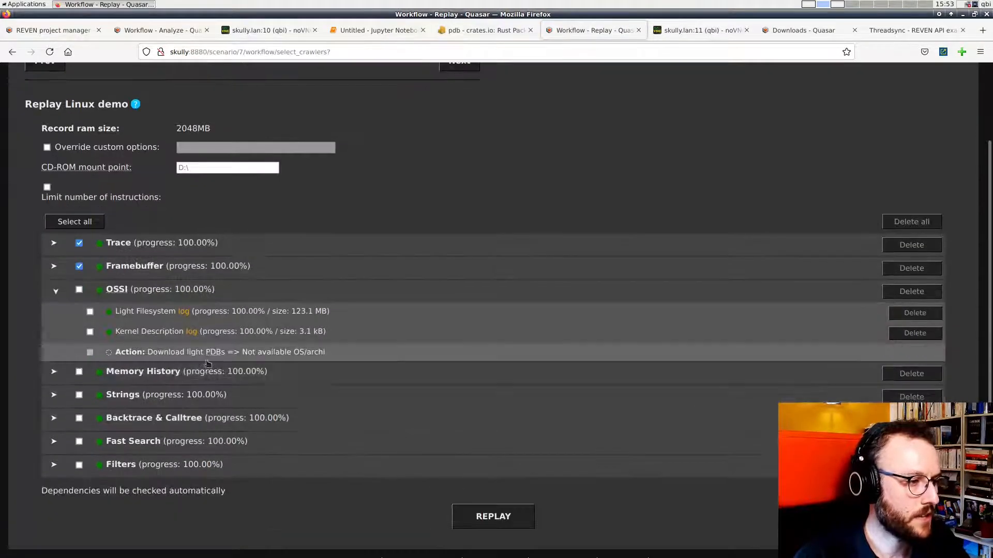
left_click_drag(115, 311, 176, 315)
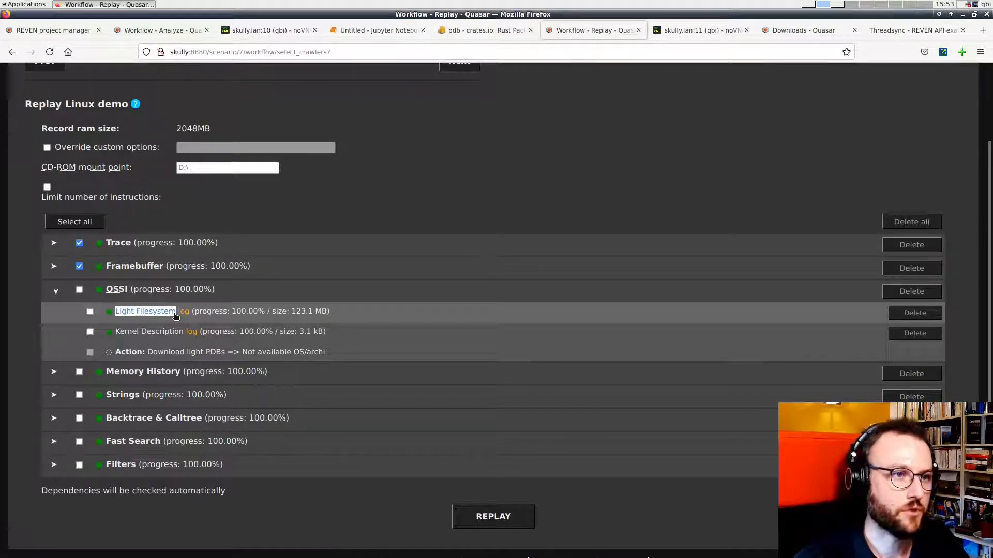
scroll(413, 165, "up", 3)
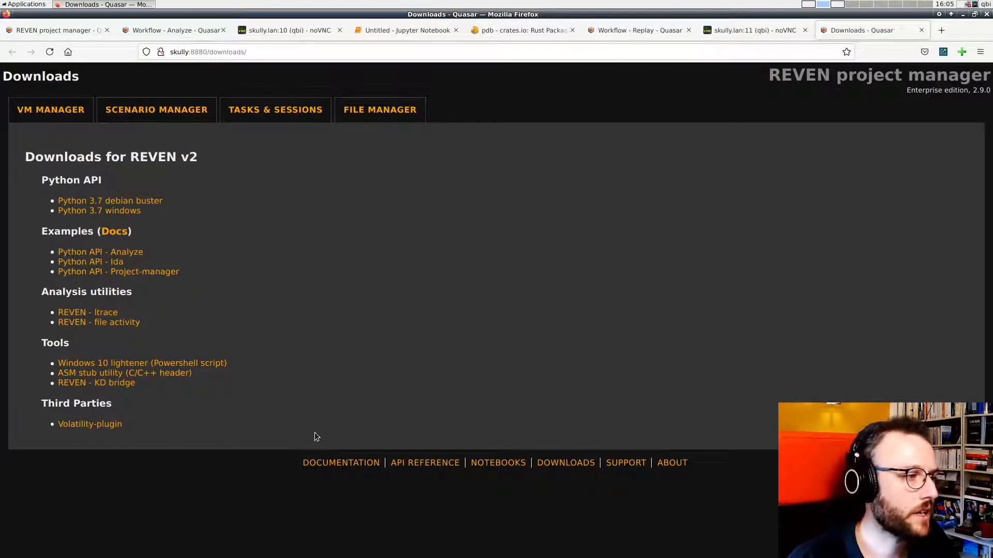
- Open the REVEN API examples book in a new tab from the Downloads page's Examples docs and bring up its search
middle_click(126, 236)
key("ctrl+Tab")
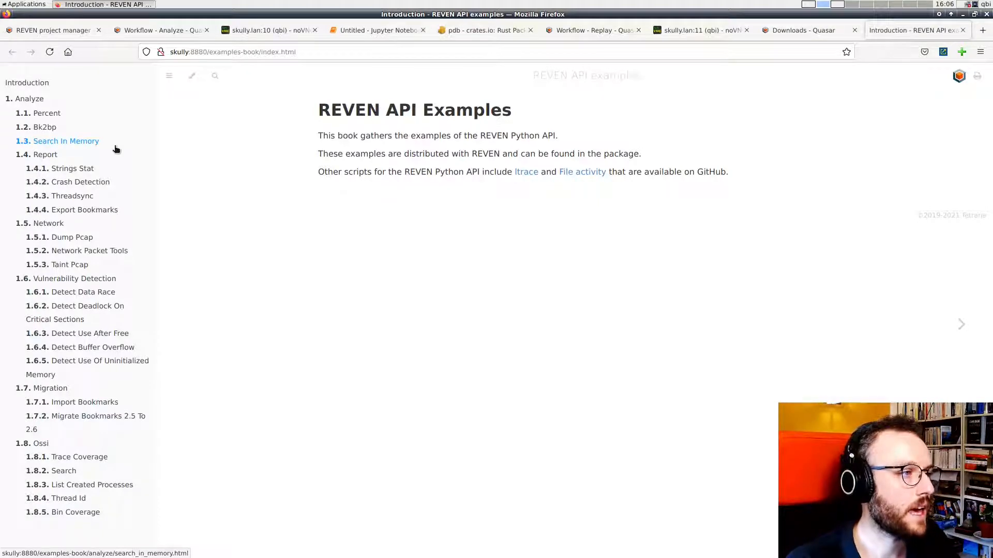
left_click(214, 77)
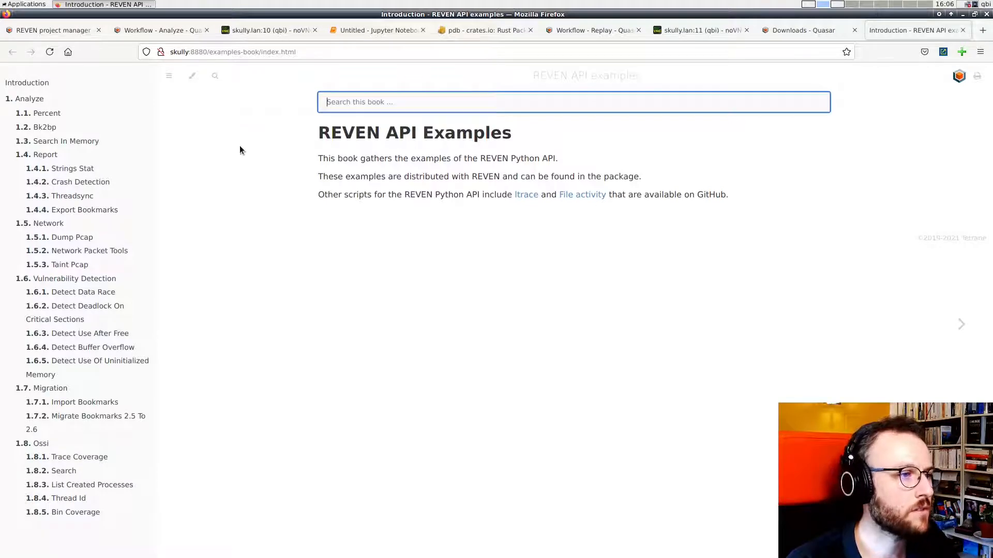
- Open the Crash Detection example and review its purpose, usage, limitations and Python source
left_click(78, 182)
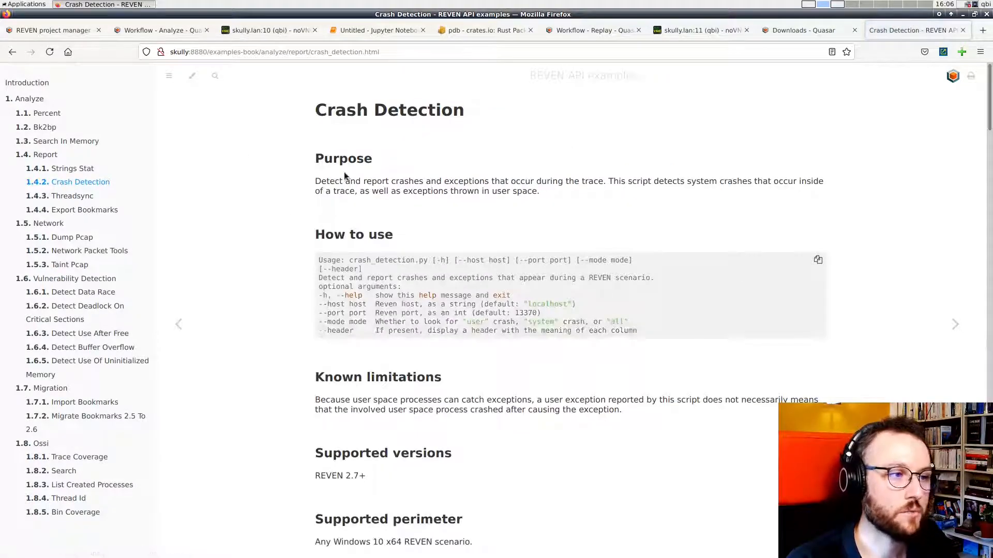
left_click_drag(345, 175, 514, 420)
left_click(538, 415)
scroll(506, 348, "down", 8)
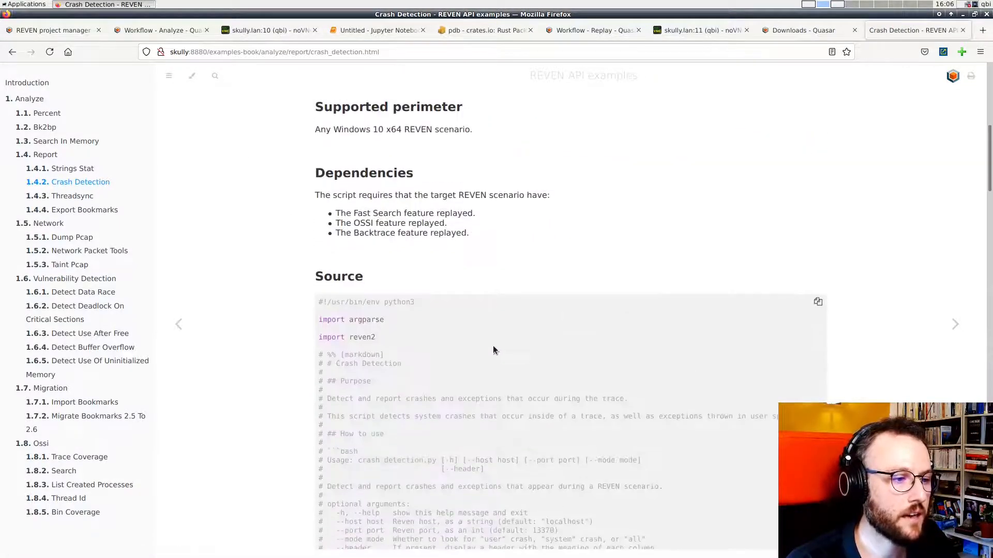
scroll(492, 345, "down", 6)
left_click_drag(379, 237, 491, 420)
scroll(520, 414, "down", 7)
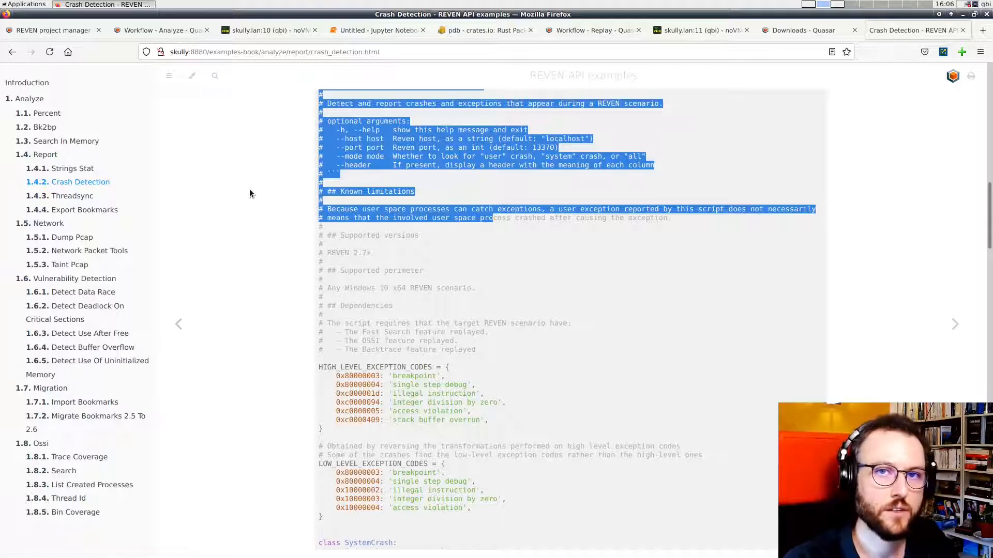
- Open the Threadsync example and examine the list of Windows synchronization APIs it traces
left_click(121, 199)
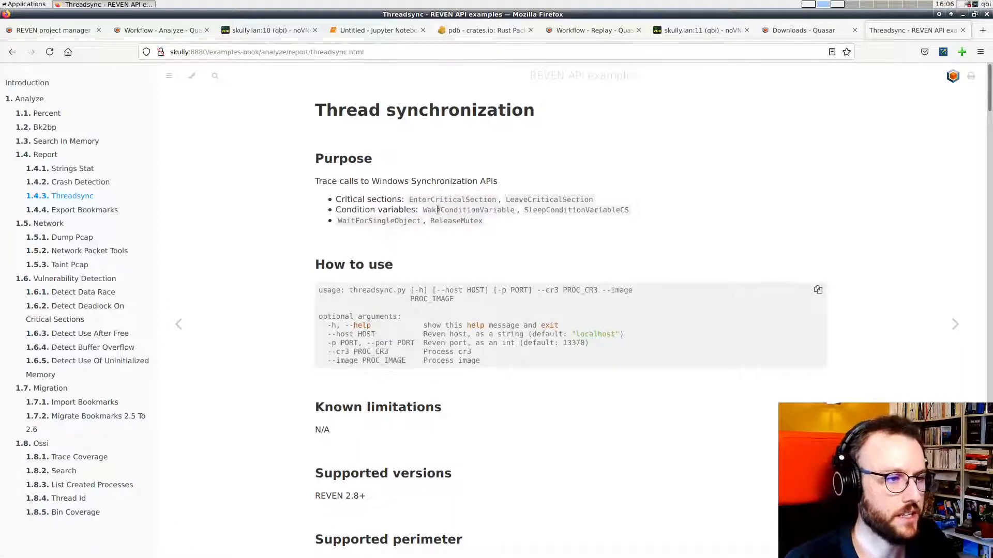
left_click_drag(410, 200, 486, 224)
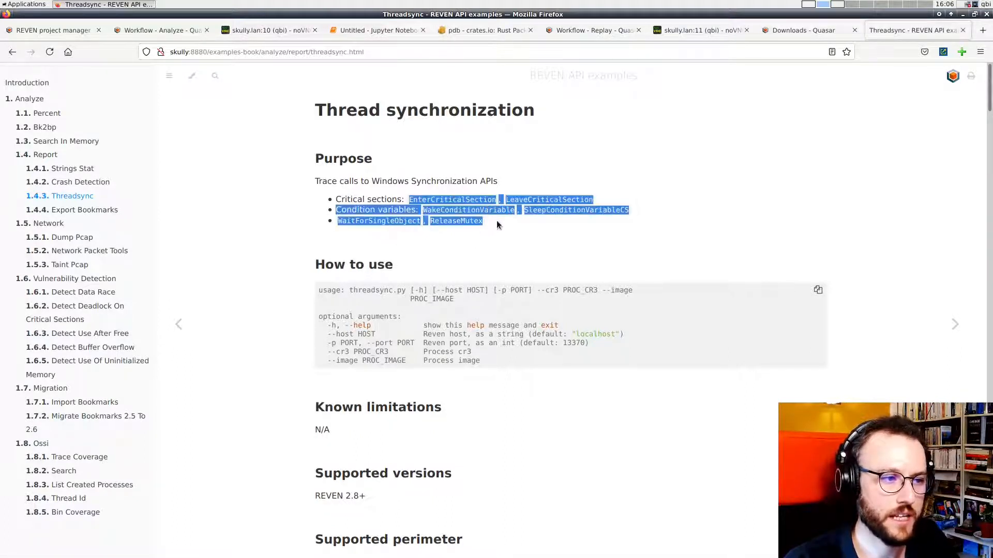
left_click(487, 197)
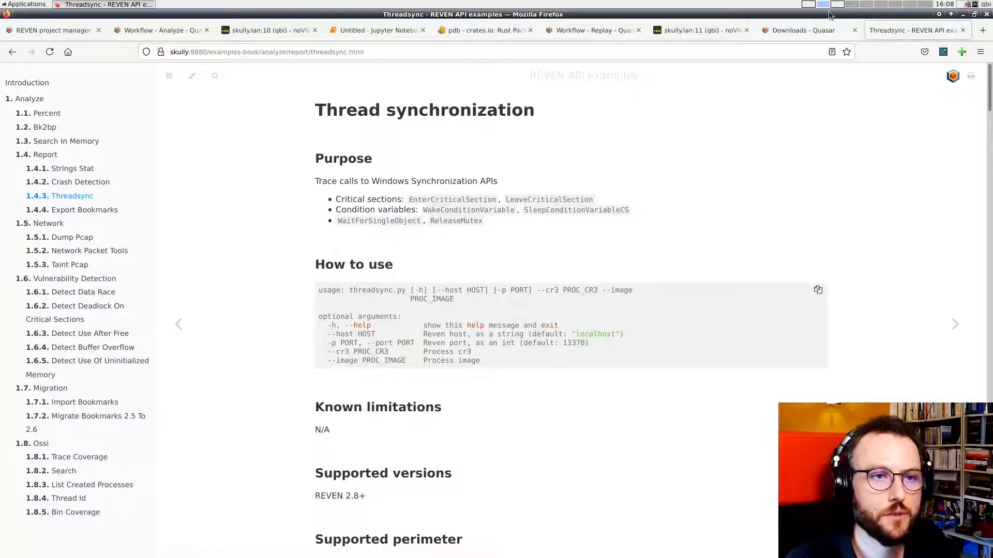
left_click(837, 9)
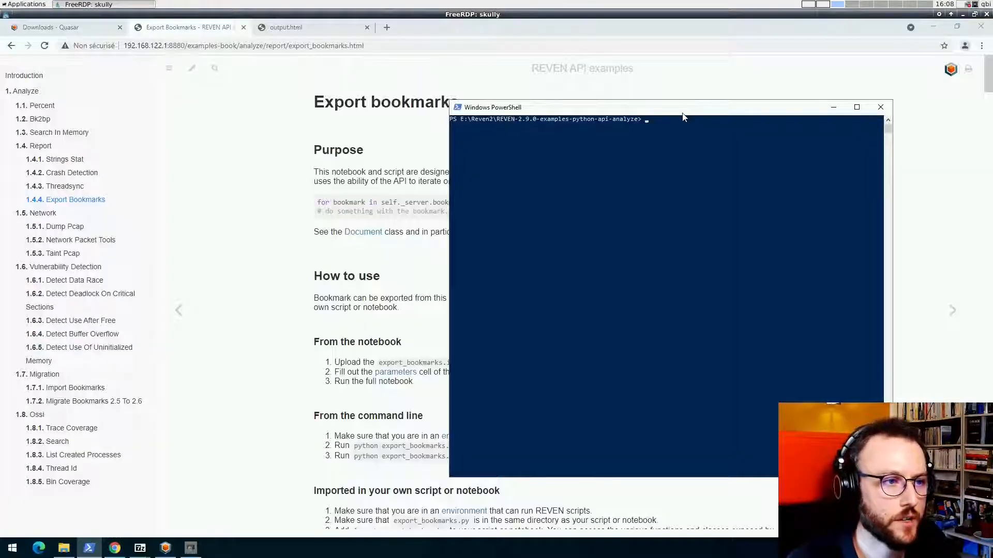
key("ctrl+v")
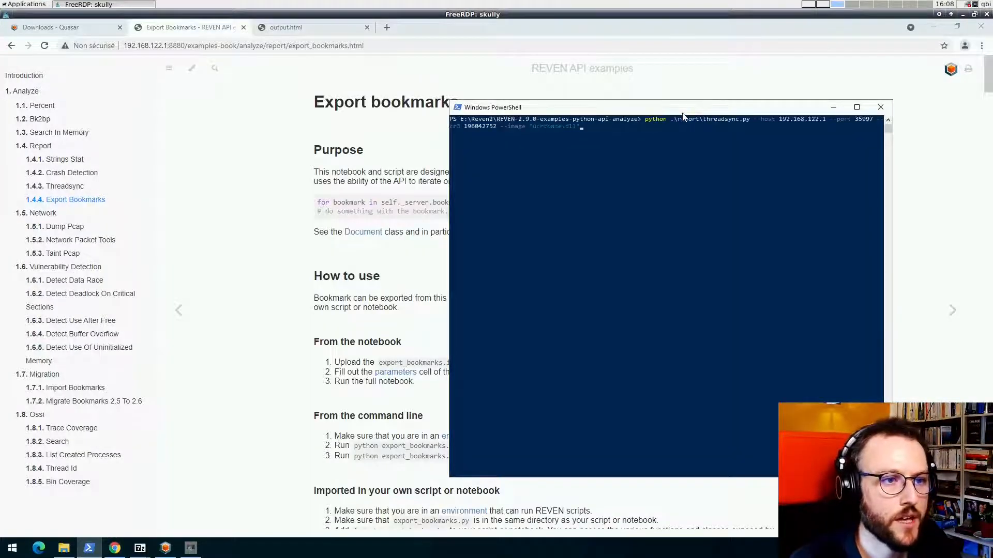
key("Return")
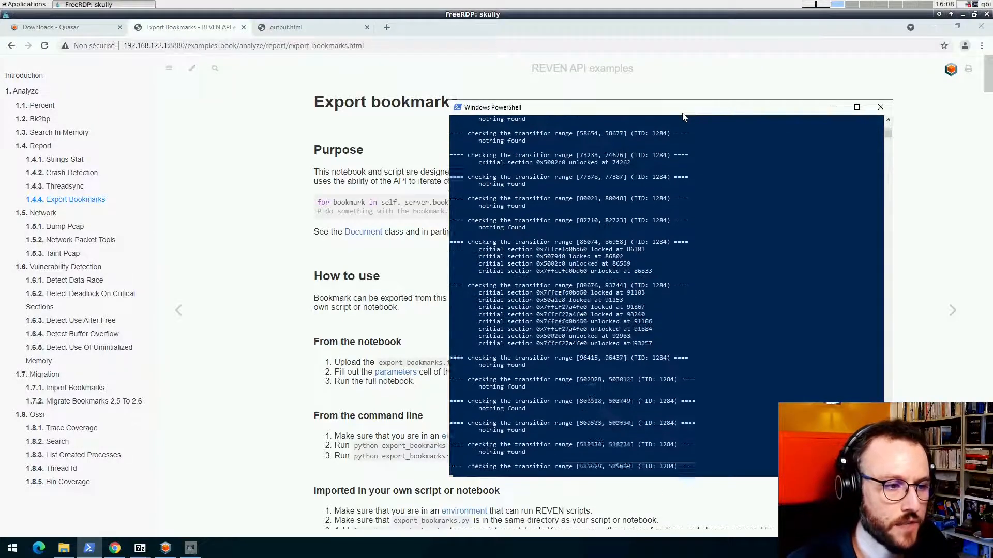
- Examine the threadsync output from its beginning, focusing on the critical sections locked and unlocked in transition range [24129, 29801]
scroll(582, 238, "up", 15)
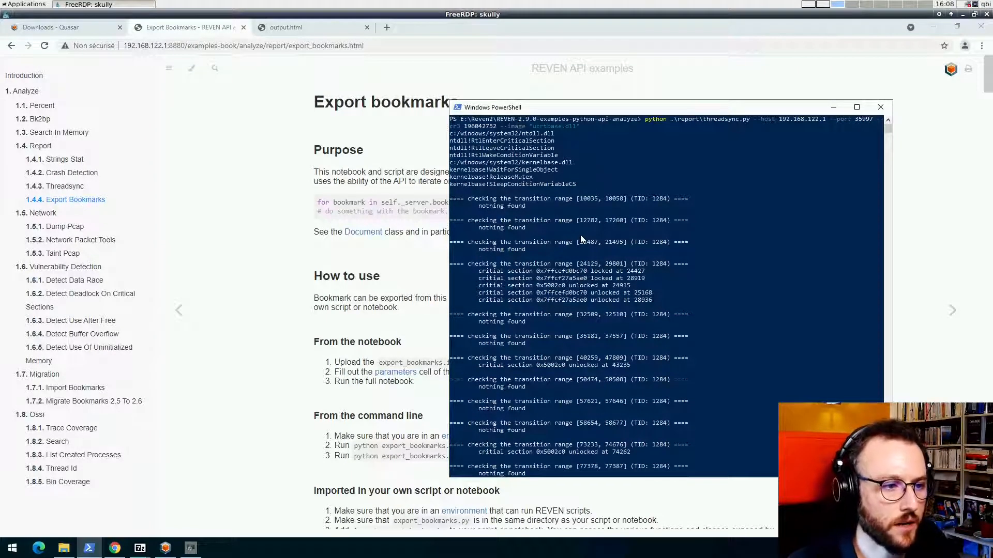
left_click_drag(471, 274, 661, 304)
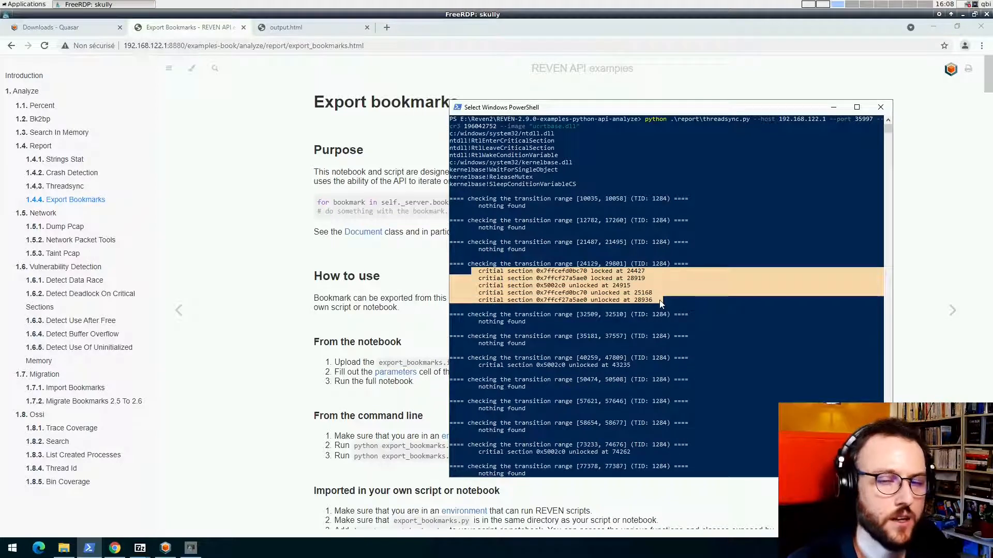
scroll(660, 304, "down", 8)
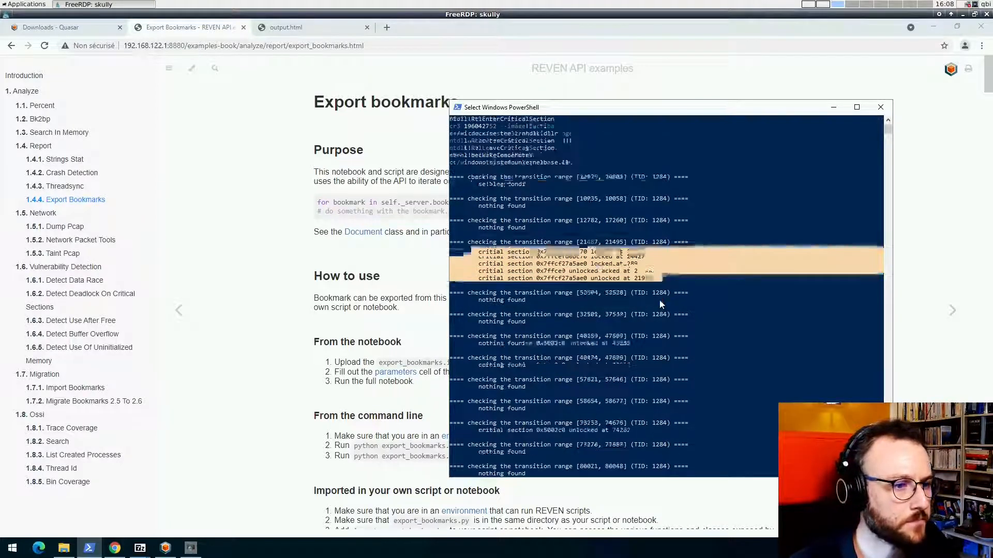
scroll(643, 303, "down", 13)
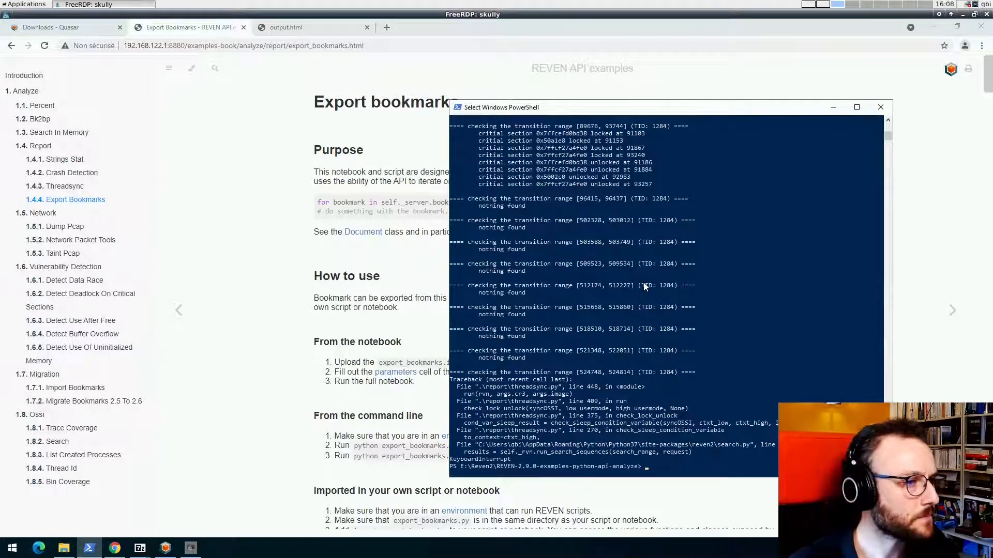
- Recall and run the export_bookmarks.py command with a simple header, a context of 5 and output.html as the output file
key("Up")
key("Up")
key("Up")
key("Up")
key("Up")
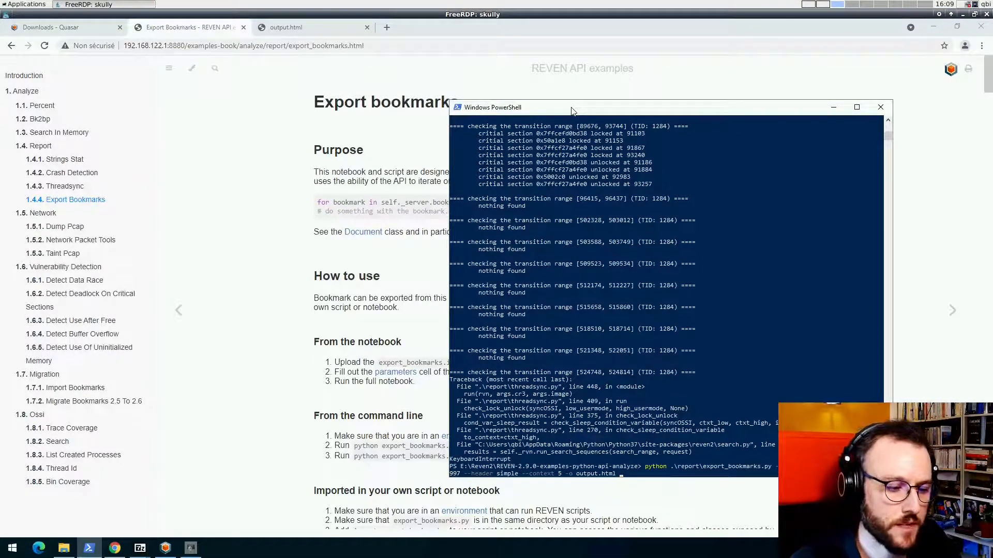
key("Return")
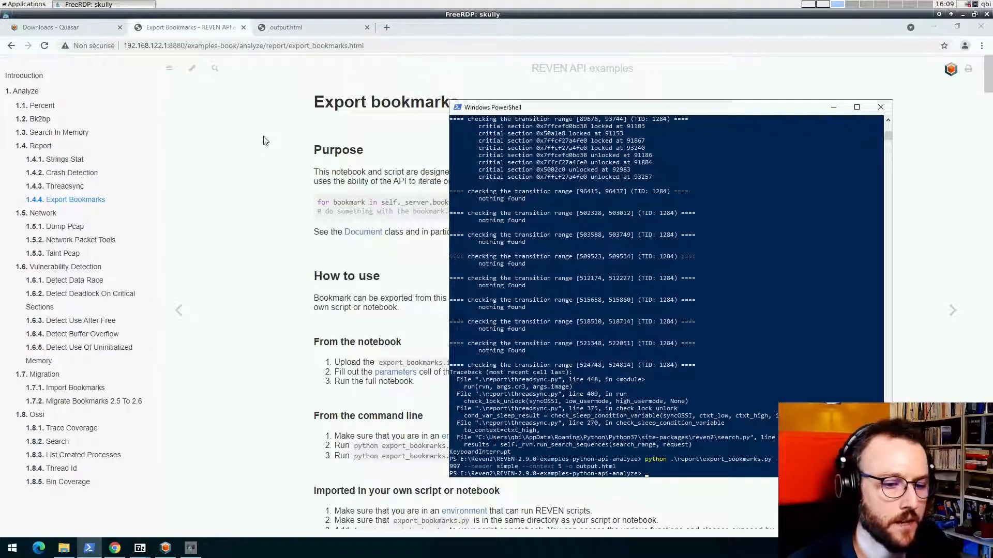
- View output.html in the browser and examine each exported bookmark's description, location and surrounding instructions
left_click(326, 30)
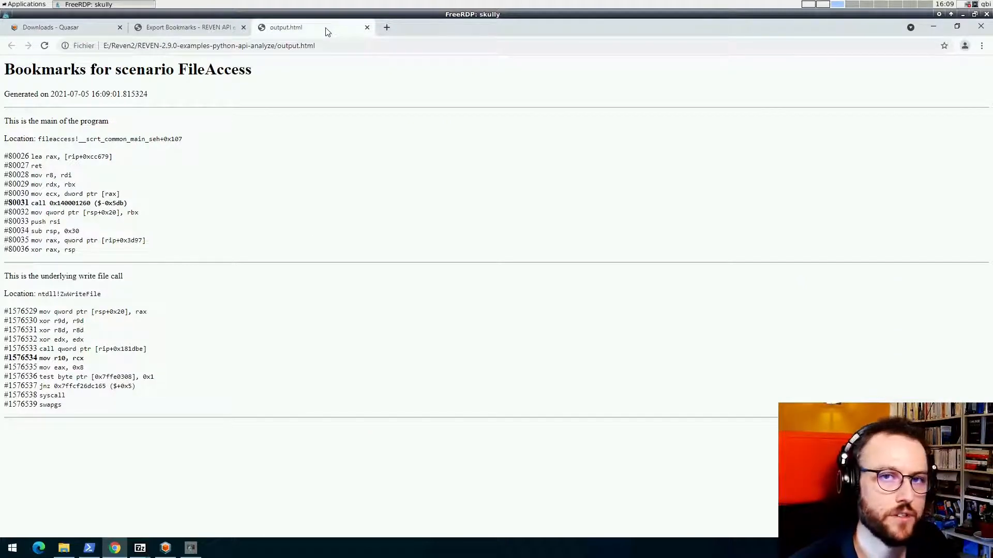
left_click_drag(126, 125, 193, 139)
left_click(150, 152)
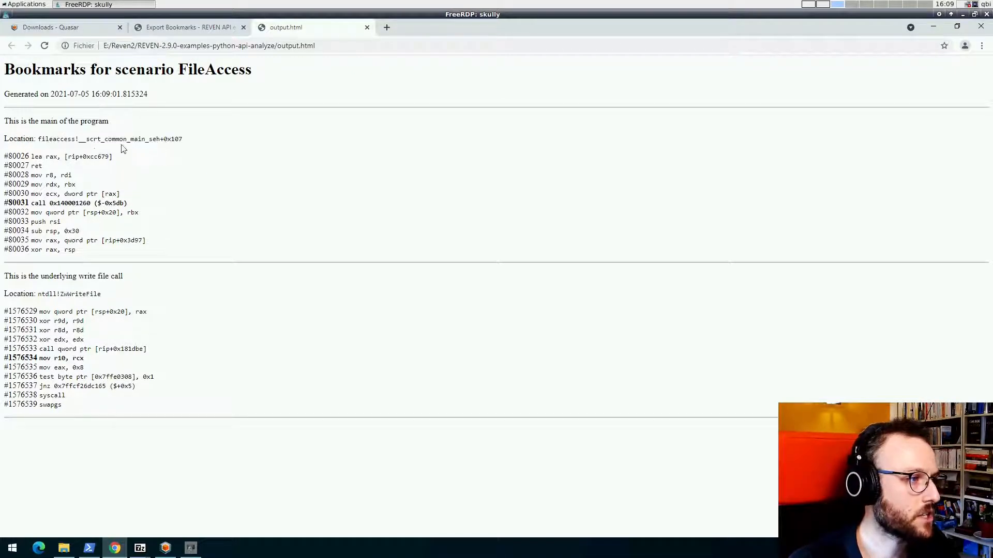
left_click_drag(31, 203, 113, 201)
left_click_drag(80, 156, 147, 418)
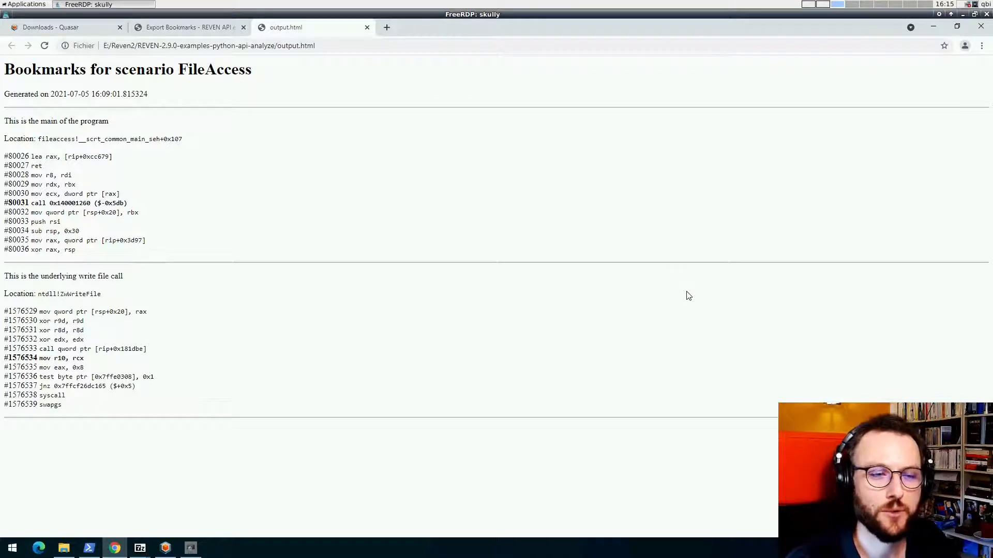
- Return to the FileAccess Axion session and select the main program bookmark, followed by the underlying write file call bookmark
left_click(820, 5)
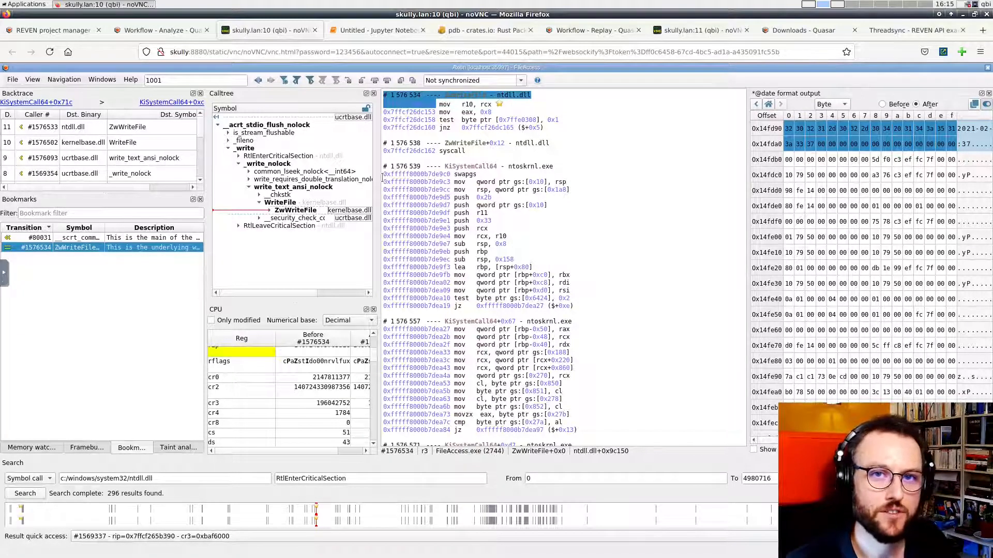
left_click(162, 239)
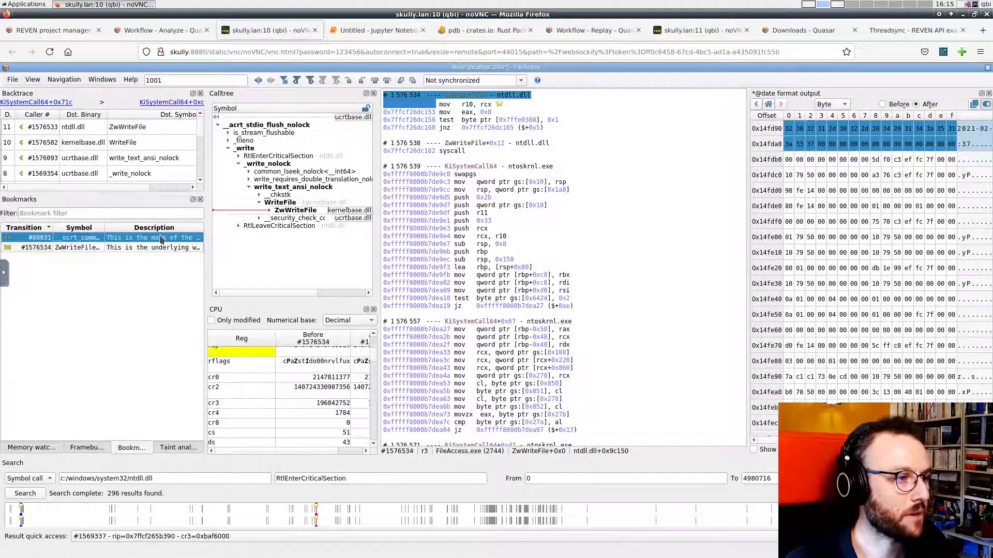
left_click(73, 248)
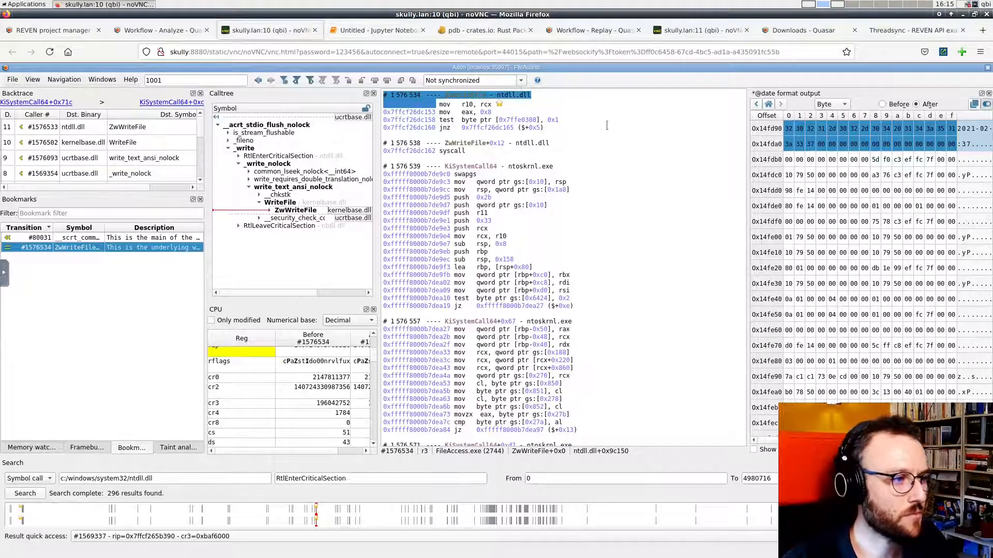
- Back in PowerShell on the Windows desktop, clear the console, run bk2bp.py with host 192.168.122.1 and port 35997, and copy its breakpoint commands
left_click(842, 5)
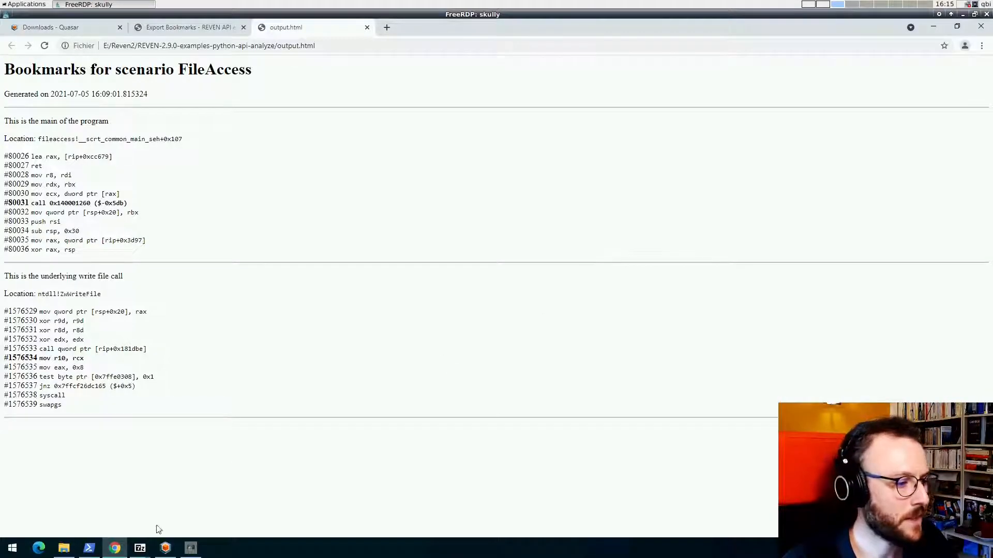
left_click(85, 549)
right_click(672, 132)
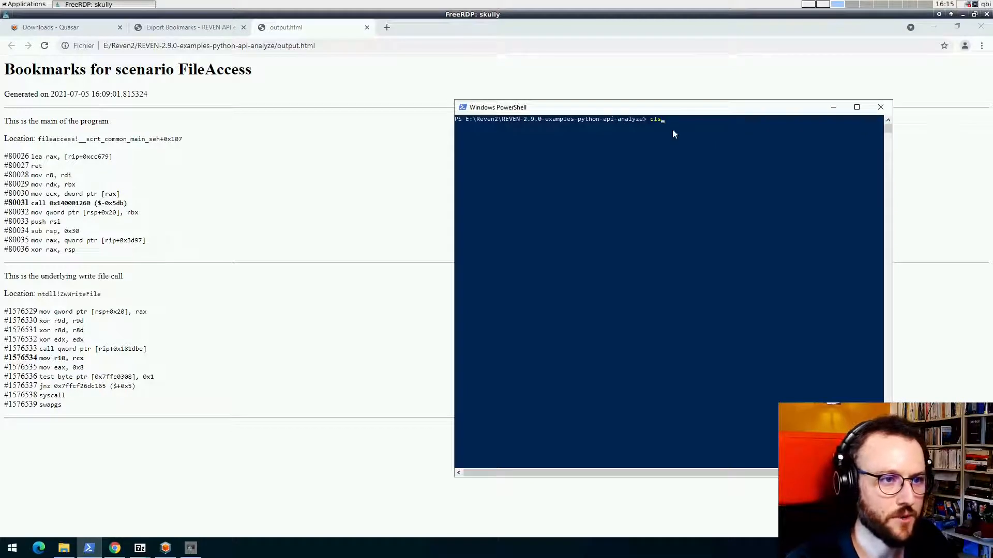
key("Return")
left_click_drag(455, 126, 456, 140)
key("ctrl+c")
right_click(465, 133)
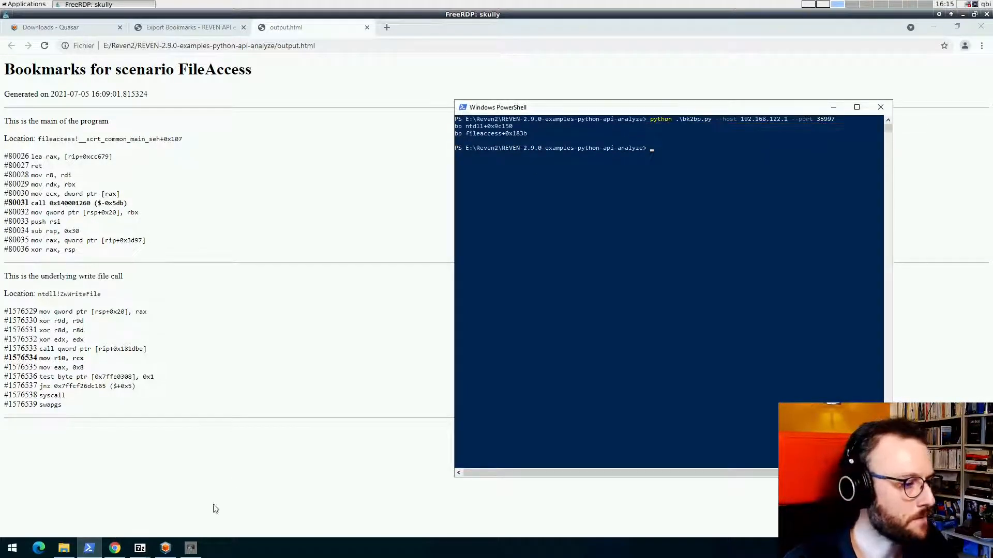
- Switch to WinDbg and run the copied commands to set breakpoints at ntdll+0x9c150 and fileaccess+0x183b
left_click(191, 548)
key("ctrl+v")
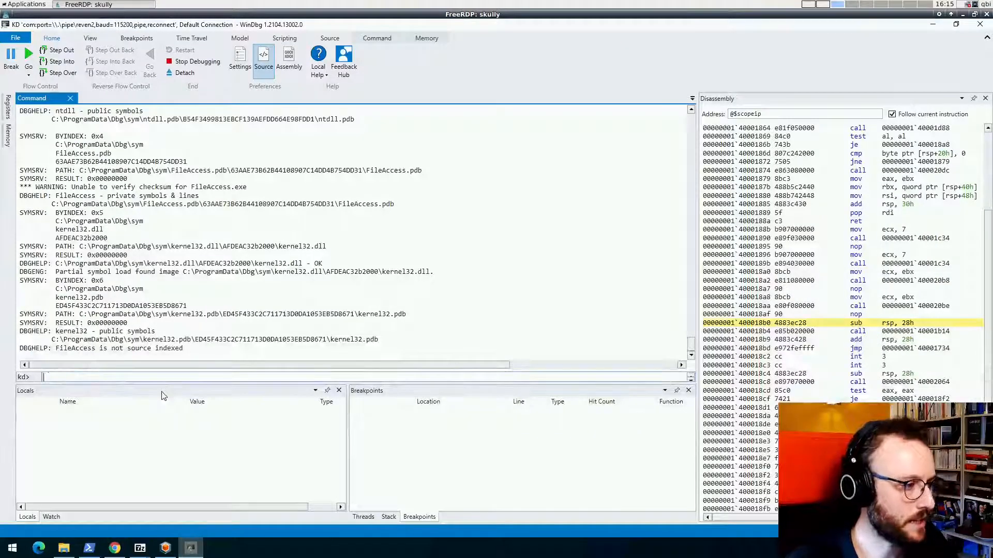
key("Return")
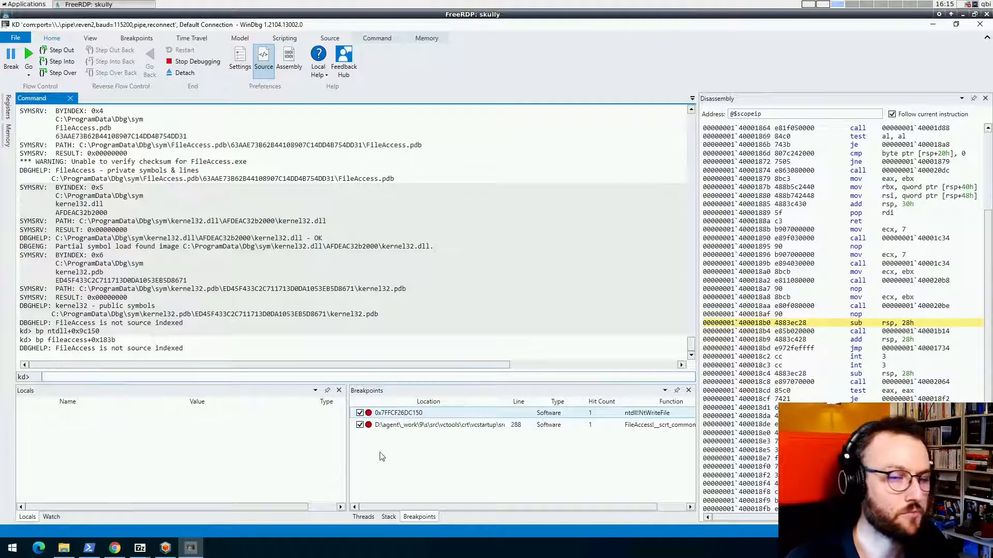
- Continue execution three times through the breakpoints and inspect the function name at the last stop
left_click(29, 53)
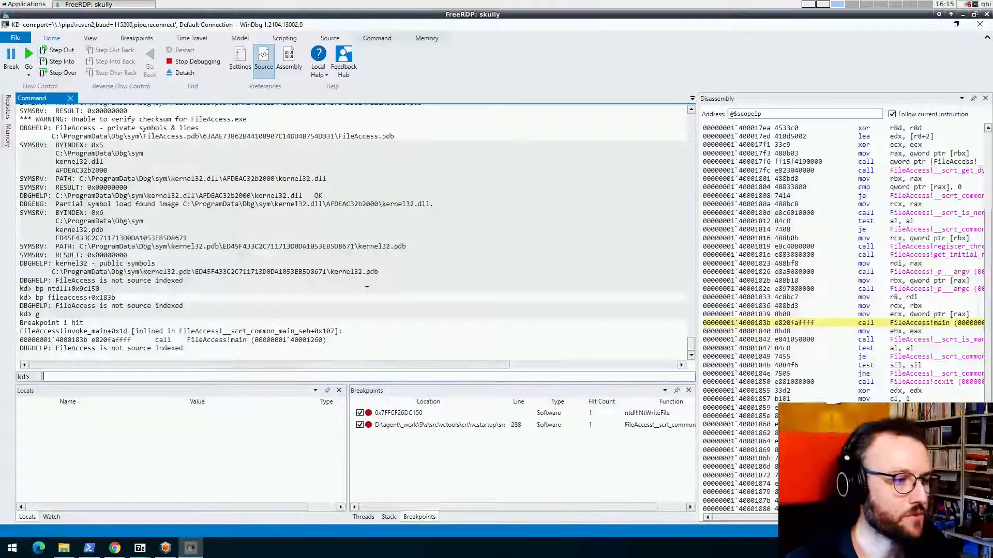
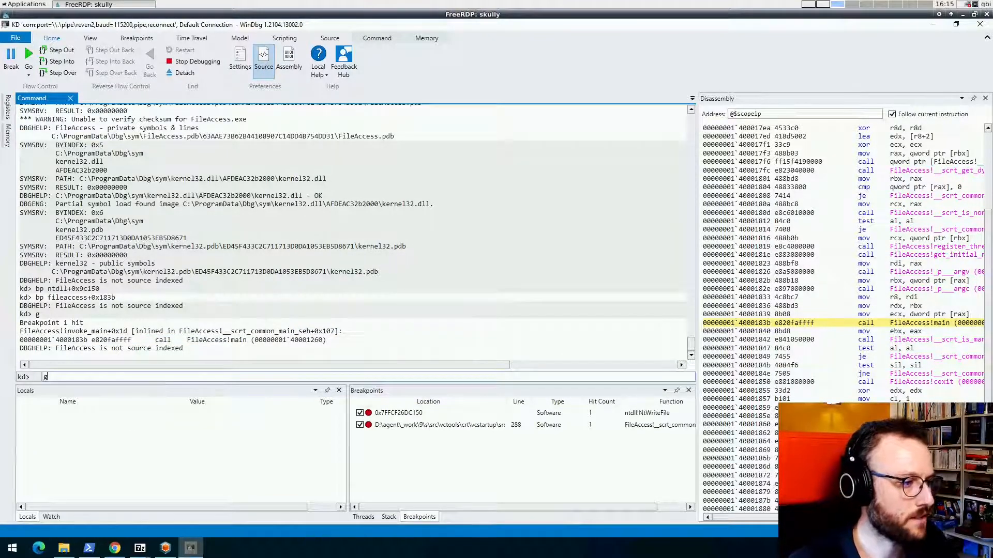
key("Return")
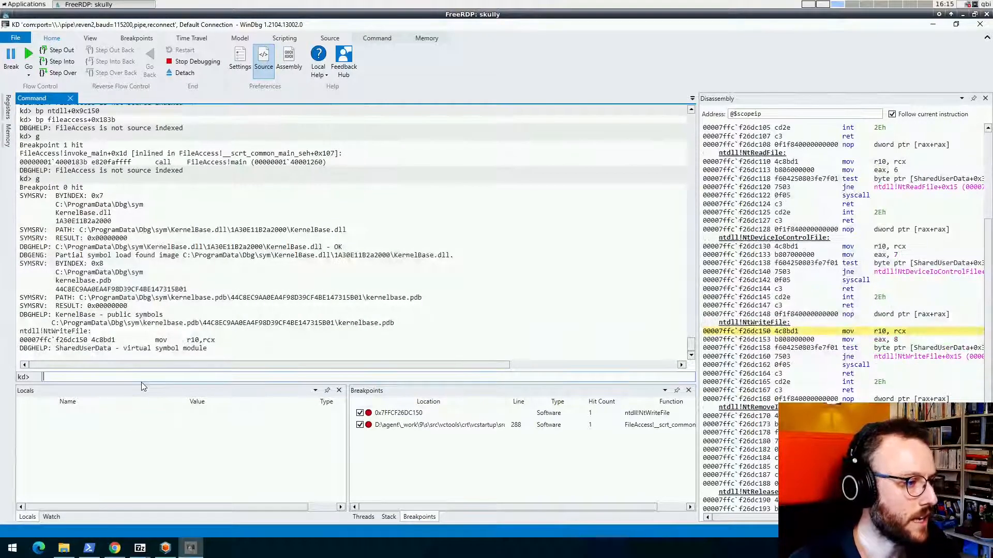
key("Return")
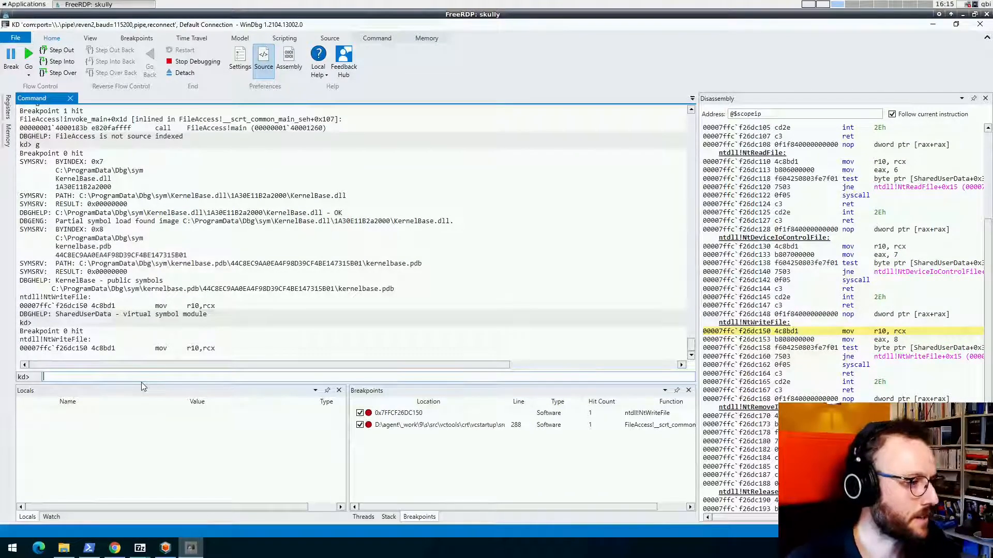
left_click_drag(40, 340, 94, 339)
left_click(94, 339)
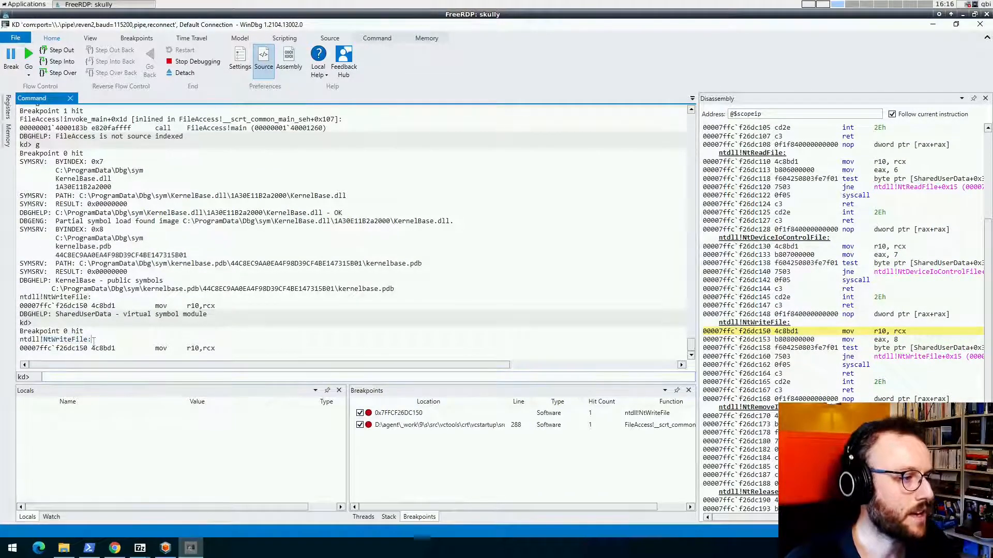